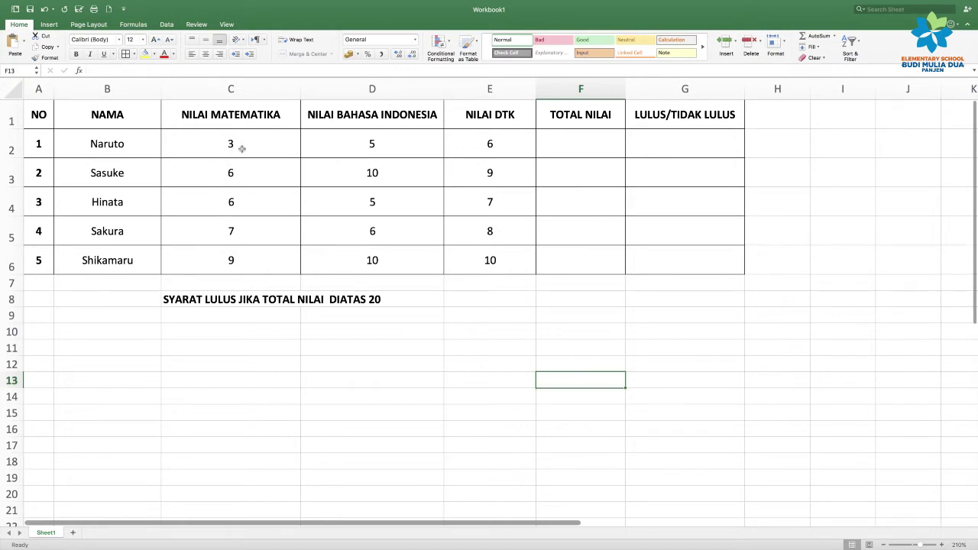
# Point out the first student's name and three scores, then select F2 for the total
pyautogui.click(230, 144)
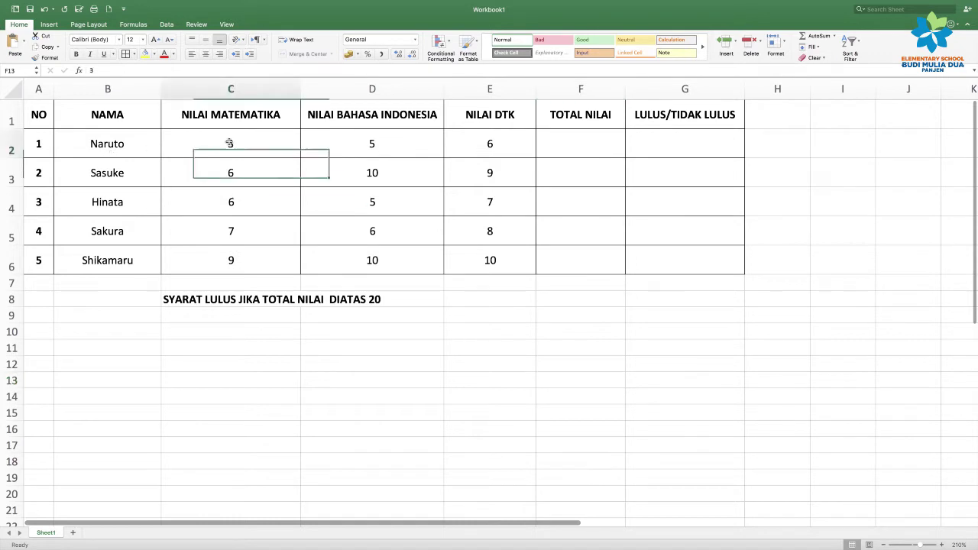
pyautogui.click(335, 144)
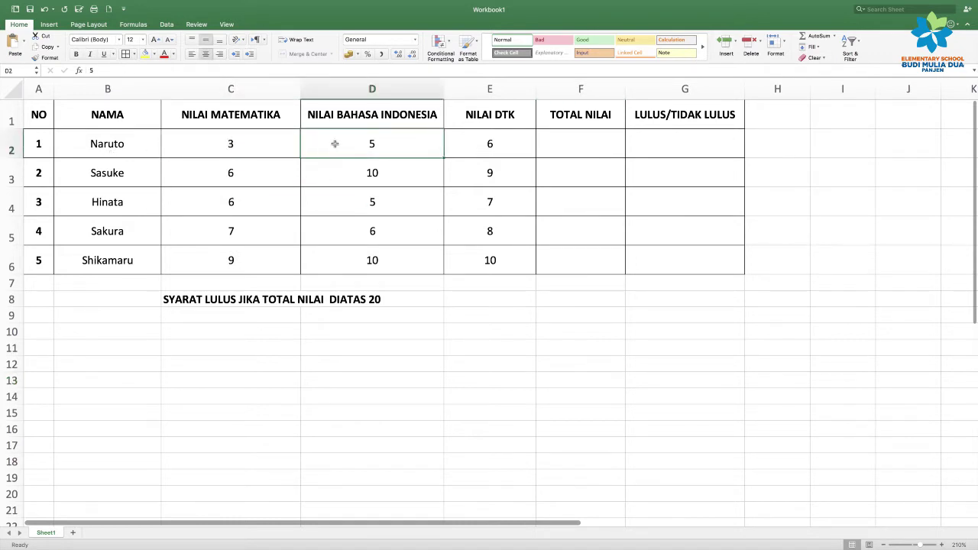
pyautogui.click(461, 142)
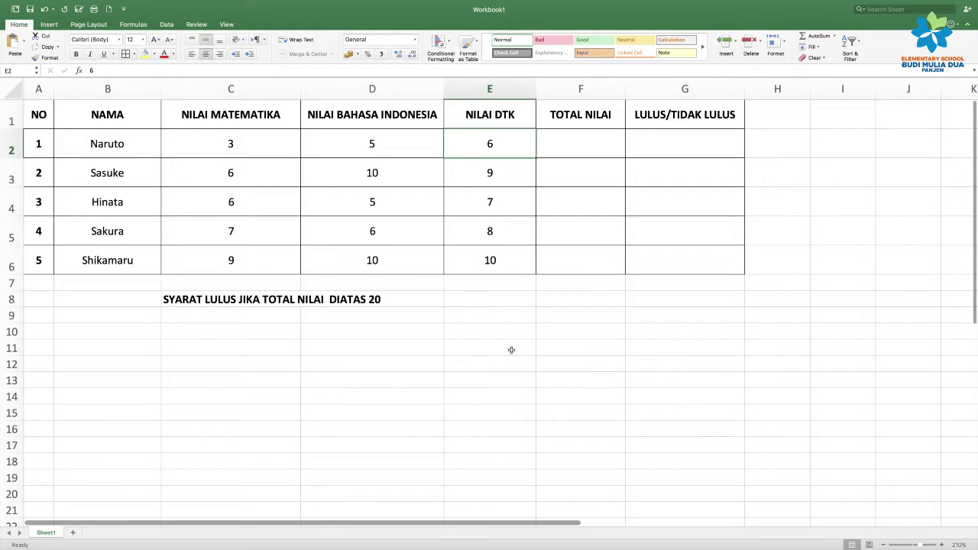
pyautogui.click(504, 324)
pyautogui.click(504, 306)
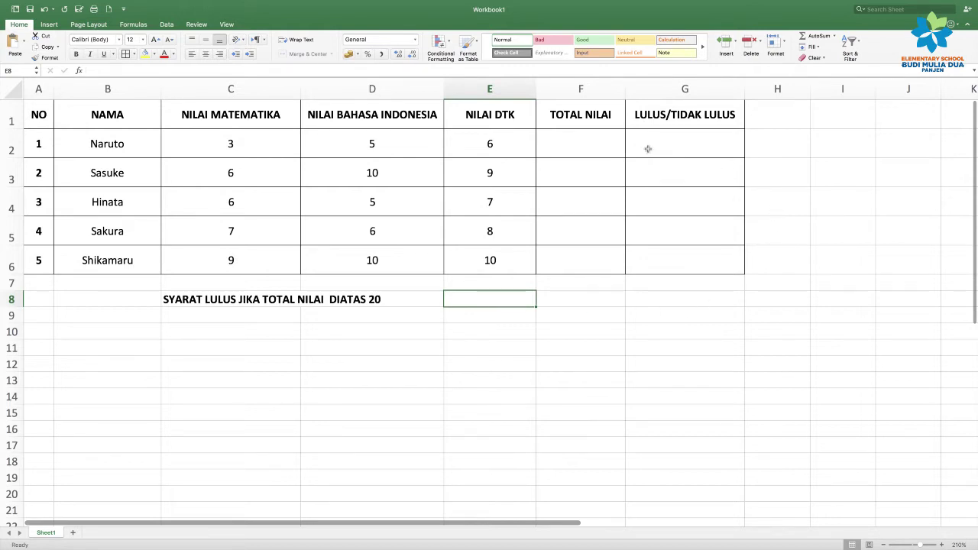
pyautogui.click(124, 146)
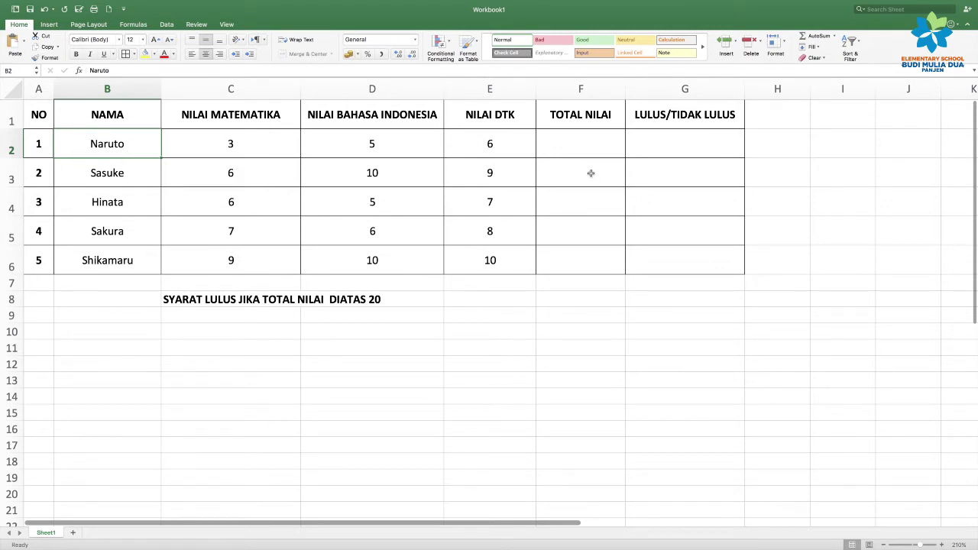
pyautogui.click(582, 150)
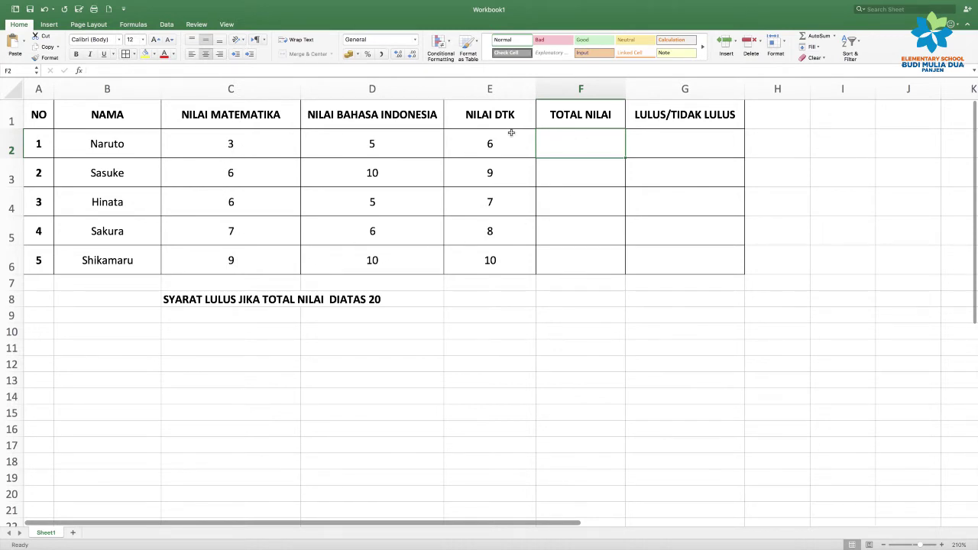
# Enter =SUM(C2:E2) in F2 so the first student's total shows 14
pyautogui.moveTo(191, 146); pyautogui.dragTo(490, 146)
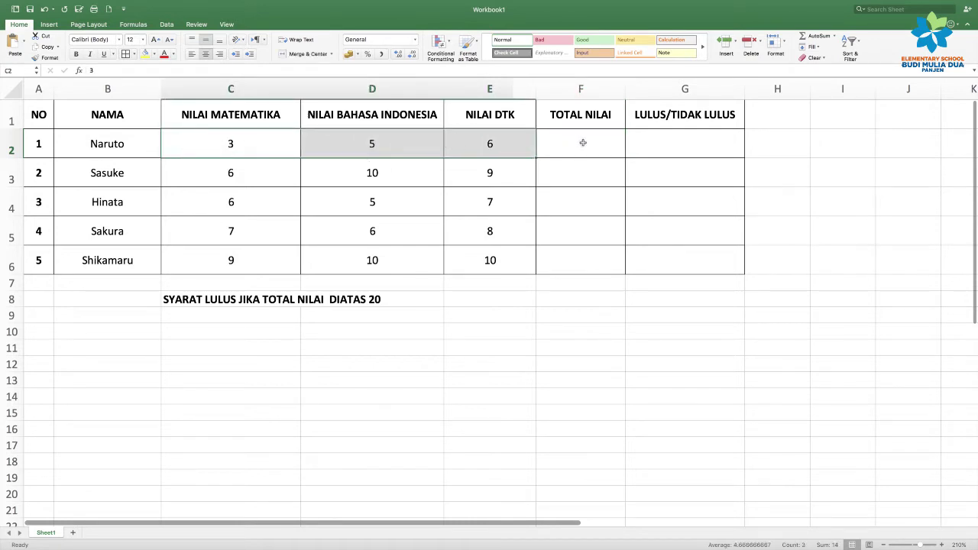
pyautogui.click(582, 143)
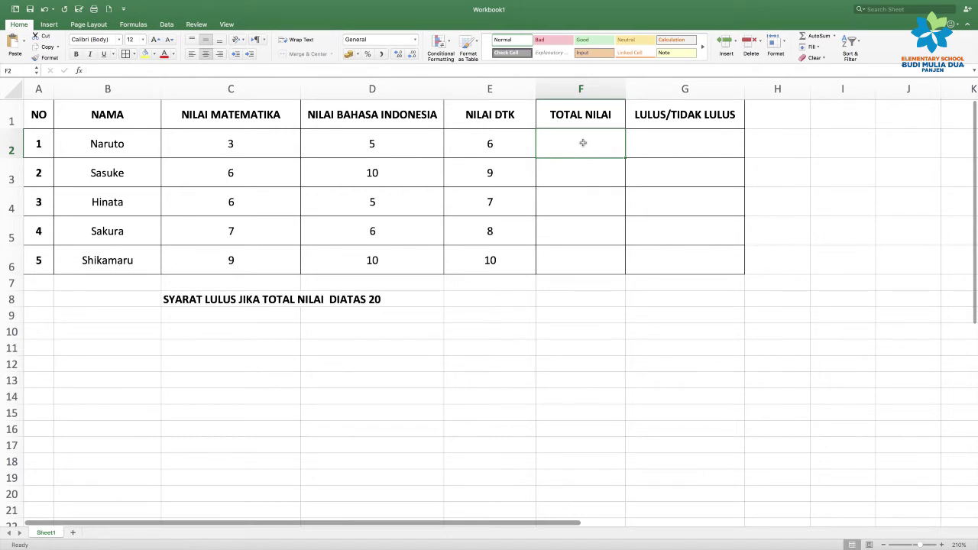
pyautogui.write('=')
pyautogui.write('SUM')
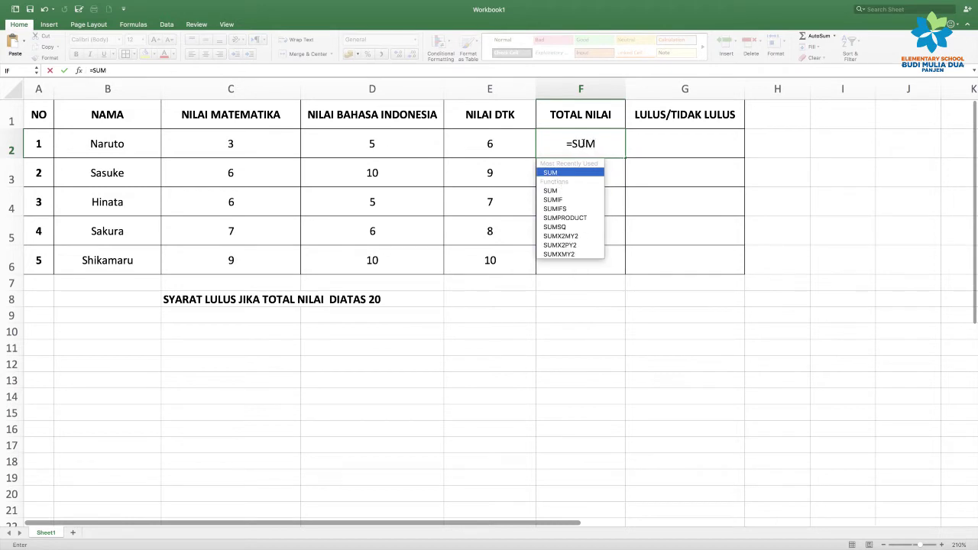
pyautogui.doubleClick(562, 173)
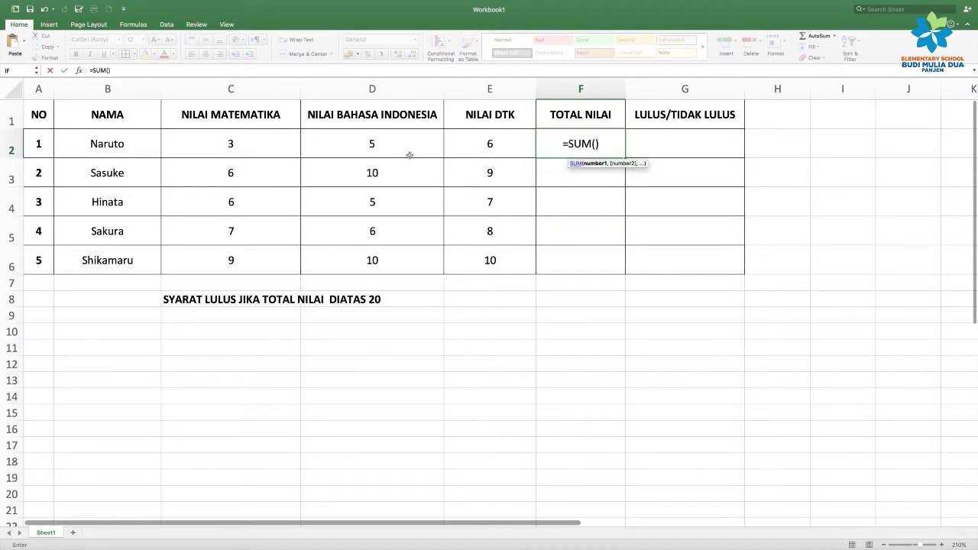
pyautogui.moveTo(251, 149); pyautogui.dragTo(321, 151)
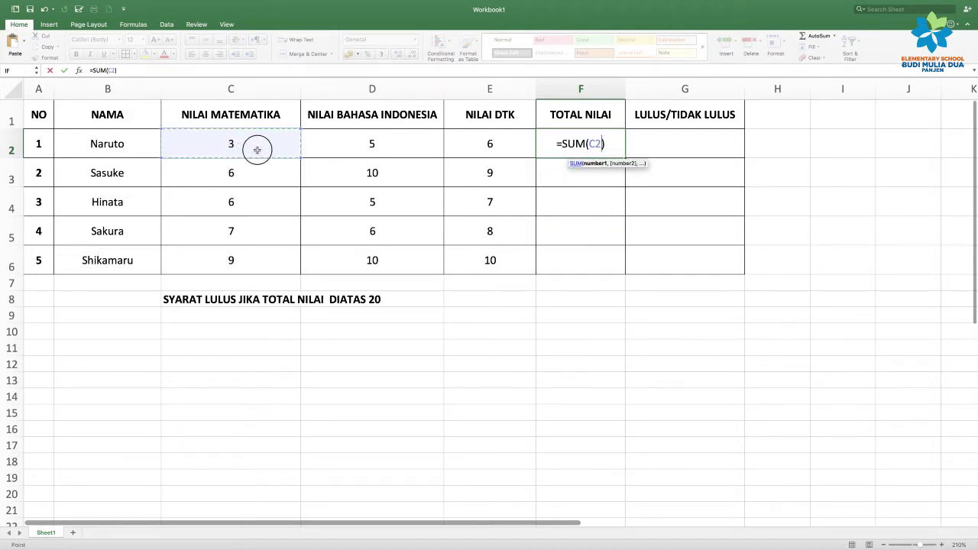
pyautogui.moveTo(321, 151); pyautogui.dragTo(488, 148)
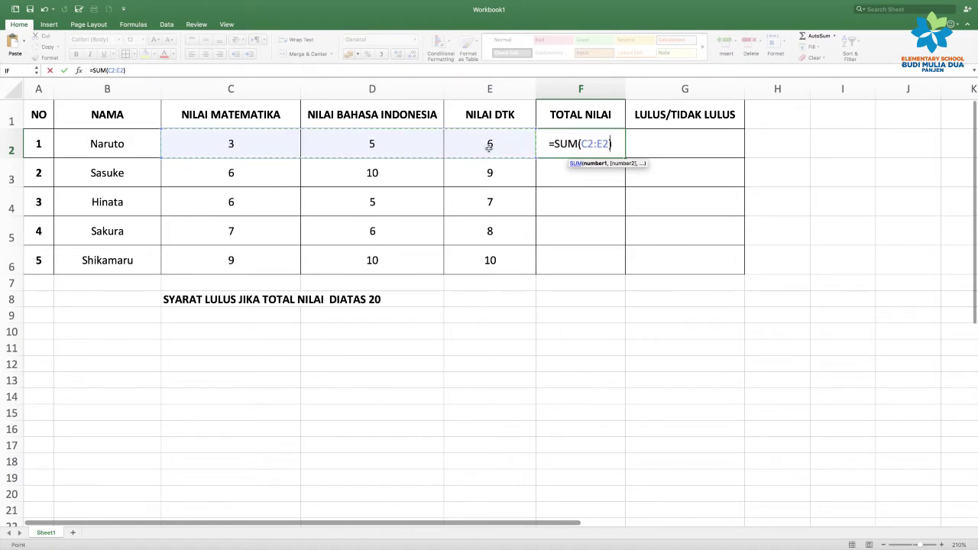
pyautogui.press('Return')
pyautogui.click(587, 149)
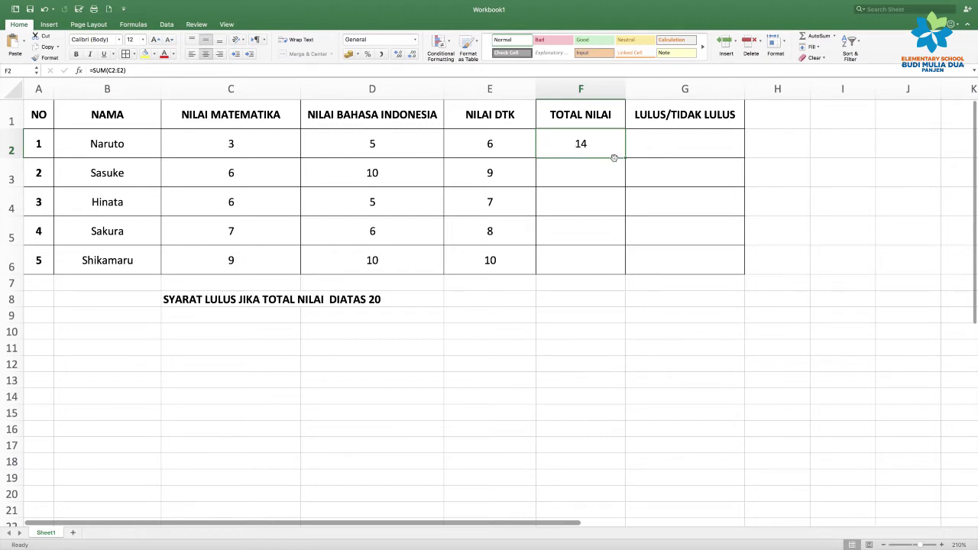
pyautogui.click(588, 173)
# Fill F2's SUM formula down to F6, giving totals 14, 25, 18, 21 and 29
pyautogui.click(583, 151)
pyautogui.moveTo(625, 158)
pyautogui.mouseDown()
pyautogui.moveTo(626, 235)
pyautogui.moveTo(622, 226)
pyautogui.mouseUp()
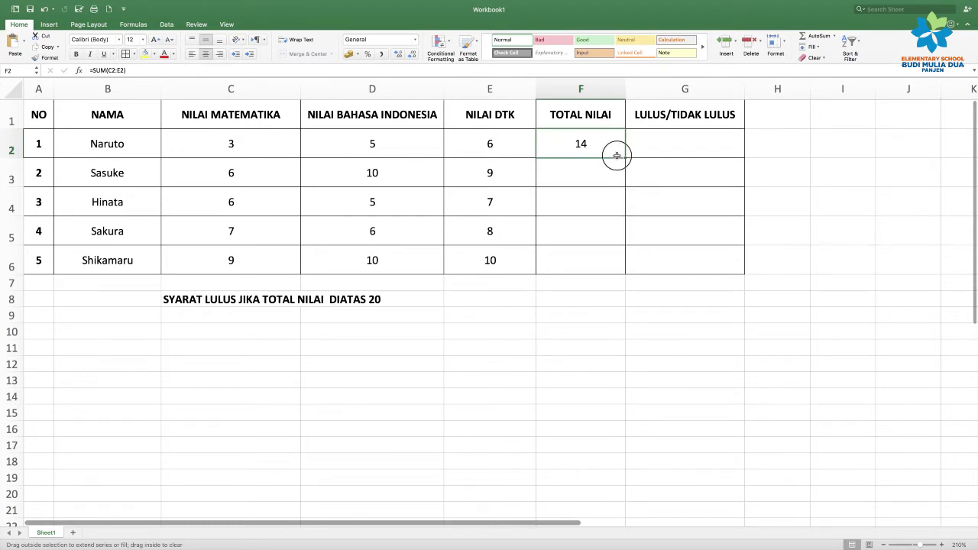
pyautogui.moveTo(622, 225); pyautogui.dragTo(622, 262)
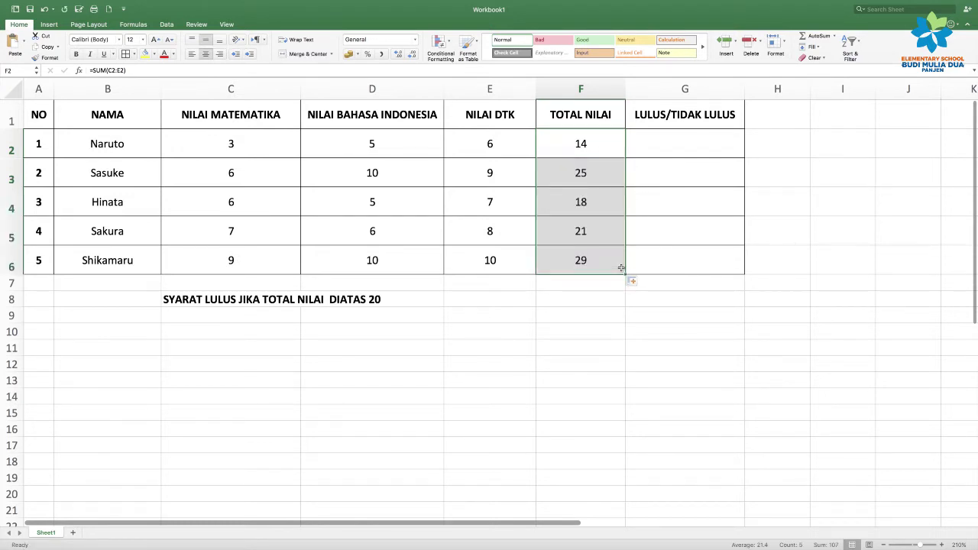
# Compare the copied SUM formulas in F2, F3 and F5, then point out the passing rule in C8
pyautogui.click(590, 165)
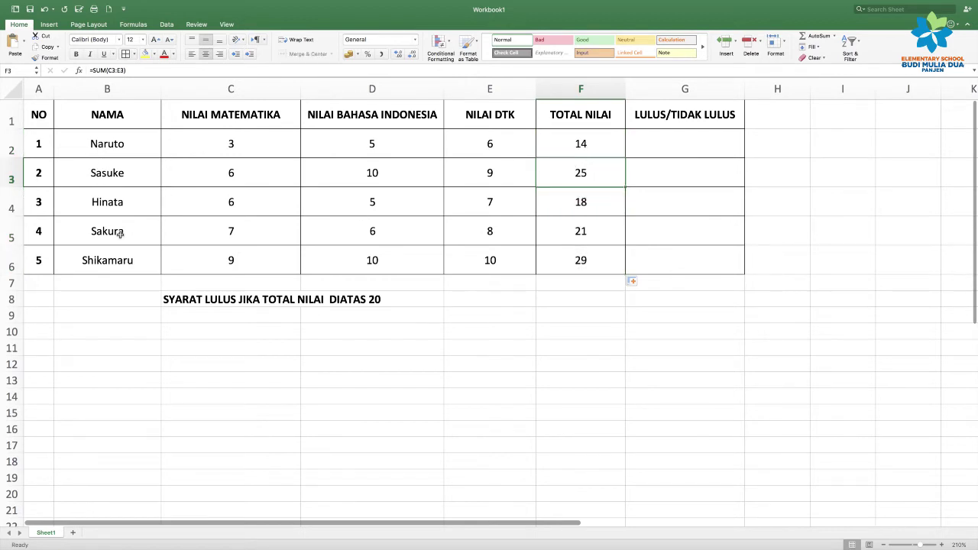
pyautogui.click(587, 224)
pyautogui.click(587, 149)
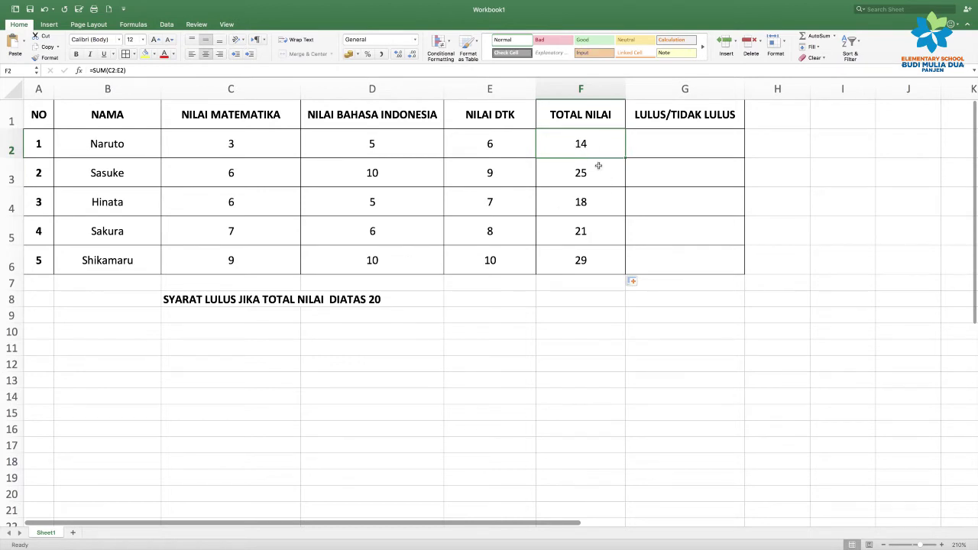
pyautogui.click(577, 171)
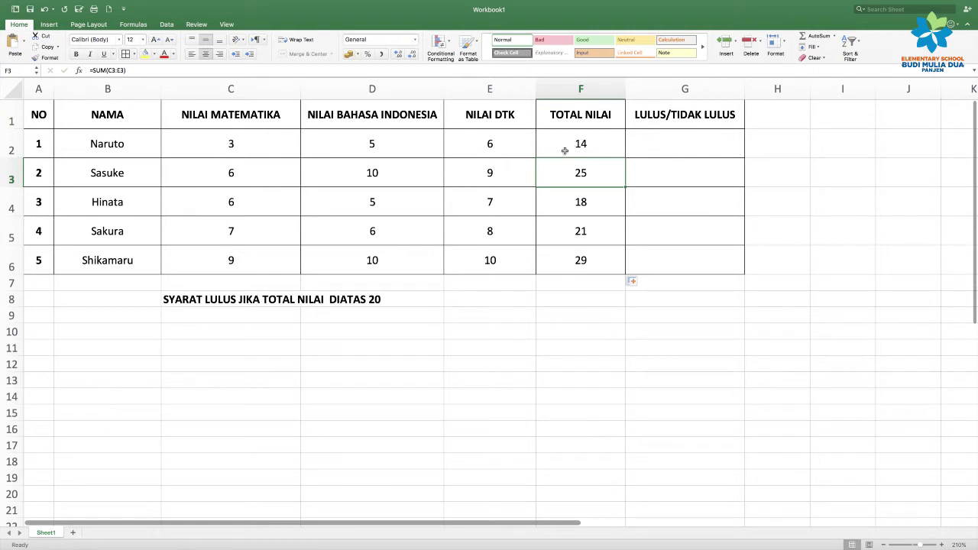
pyautogui.click(584, 145)
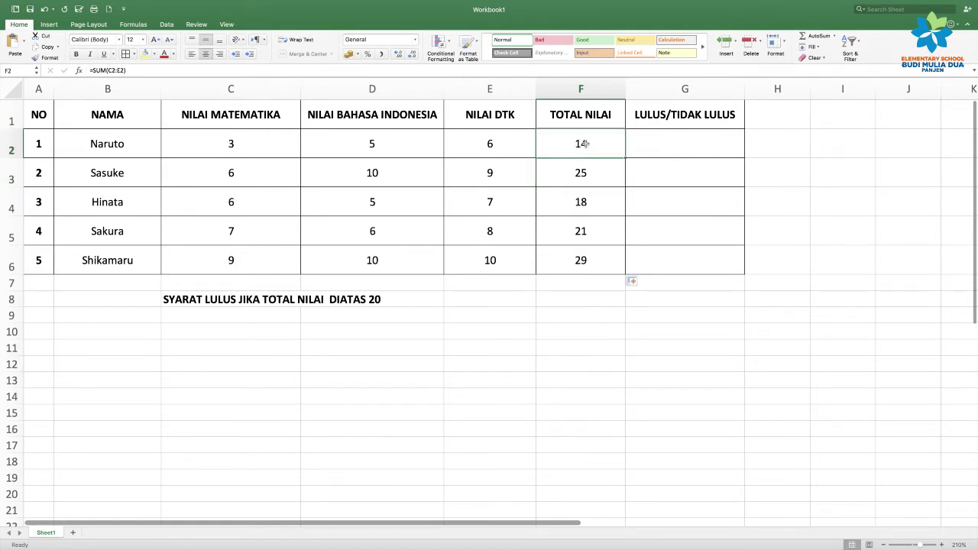
pyautogui.click(174, 299)
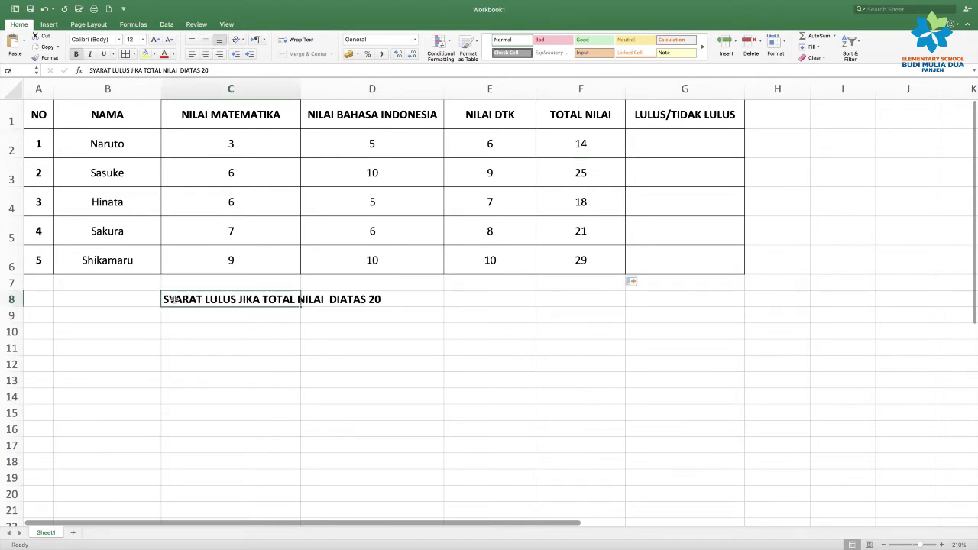
pyautogui.click(273, 321)
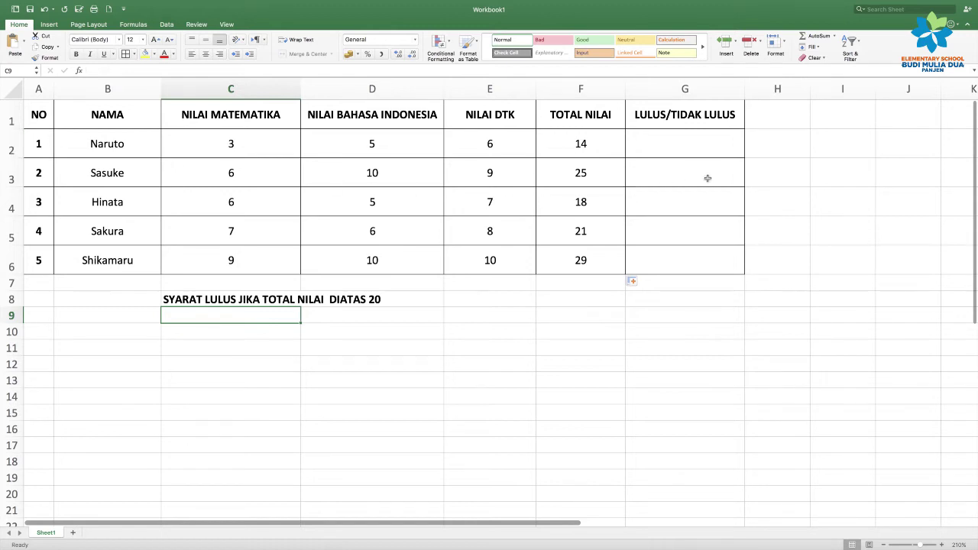
pyautogui.click(679, 141)
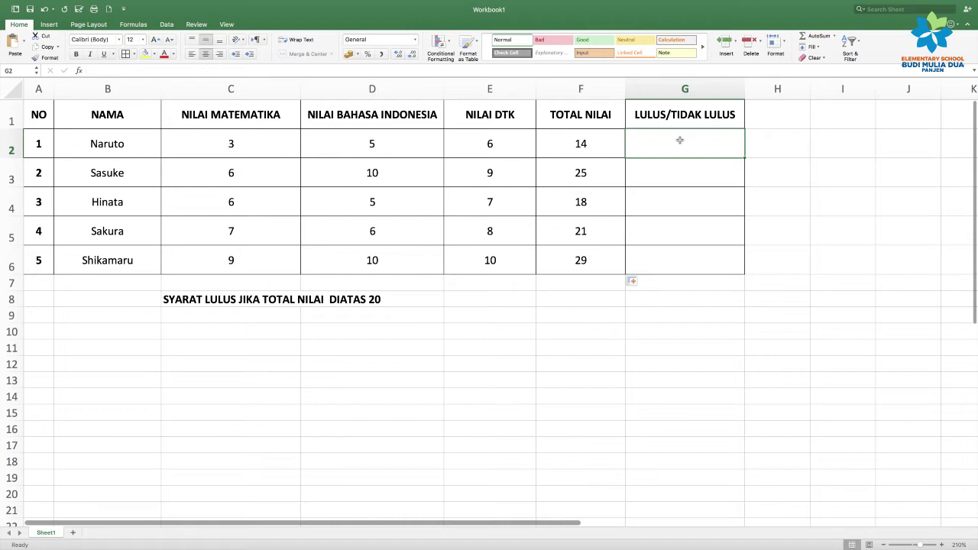
# Begin G2's formula as =IF(F2>= using the IF function suggestion
pyautogui.write('=')
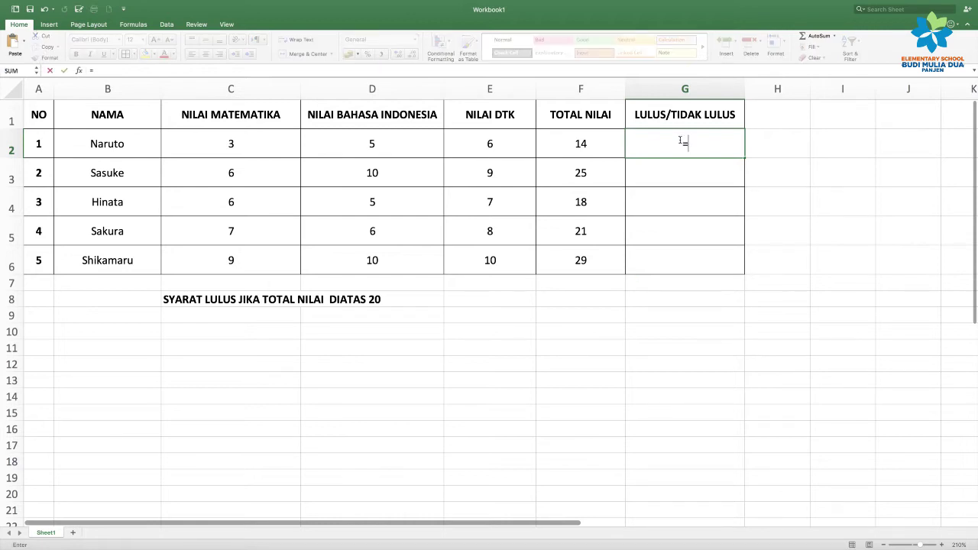
pyautogui.write('IF')
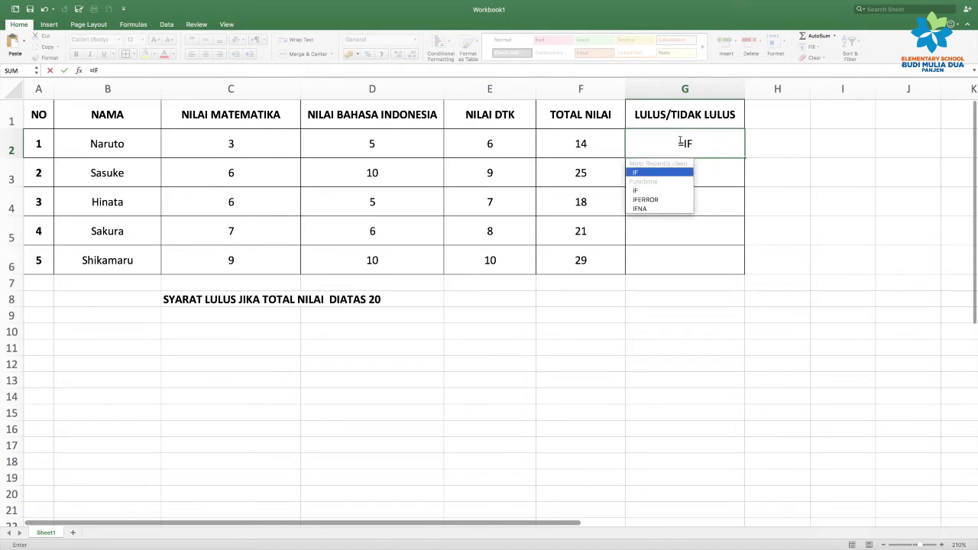
pyautogui.press('Tab')
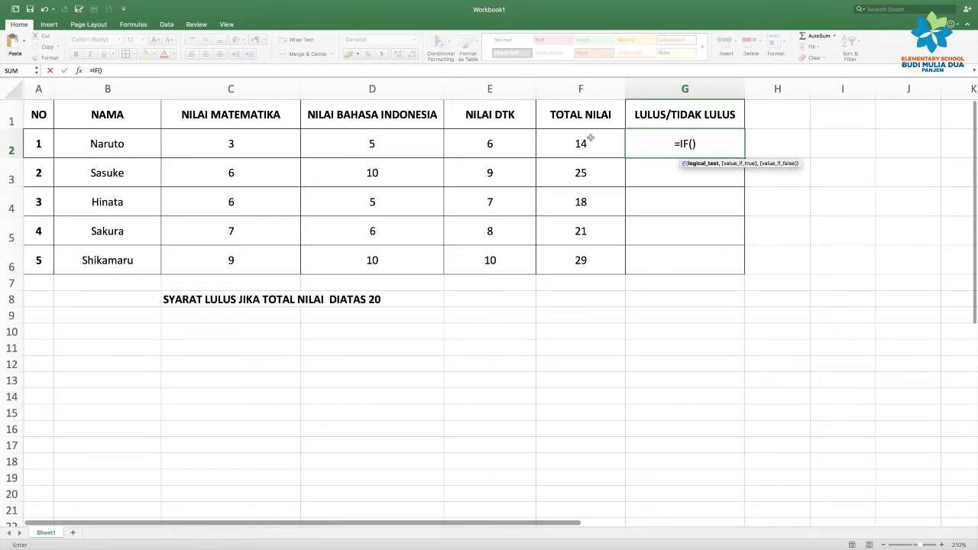
pyautogui.click(586, 143)
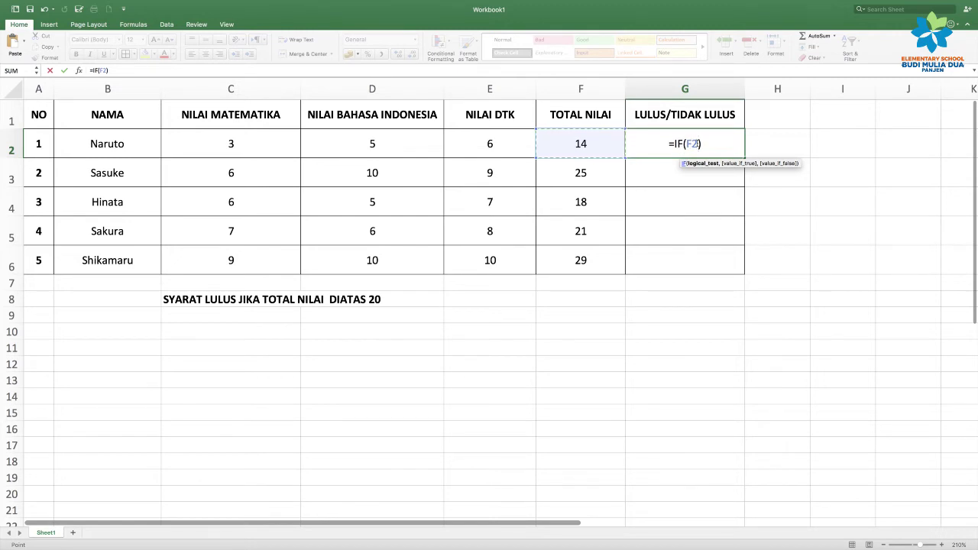
pyautogui.write('>')
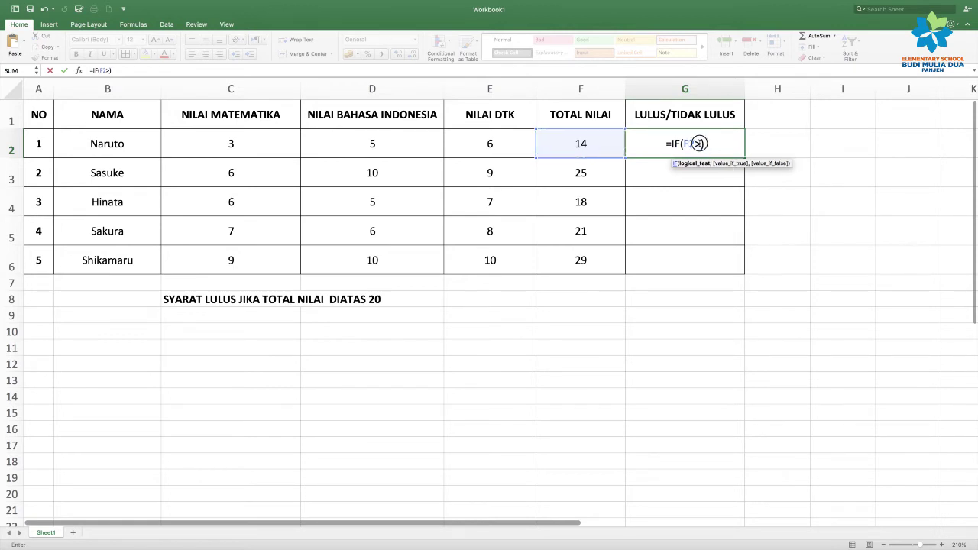
pyautogui.doubleClick(696, 144)
pyautogui.click(697, 143)
pyautogui.write('=')
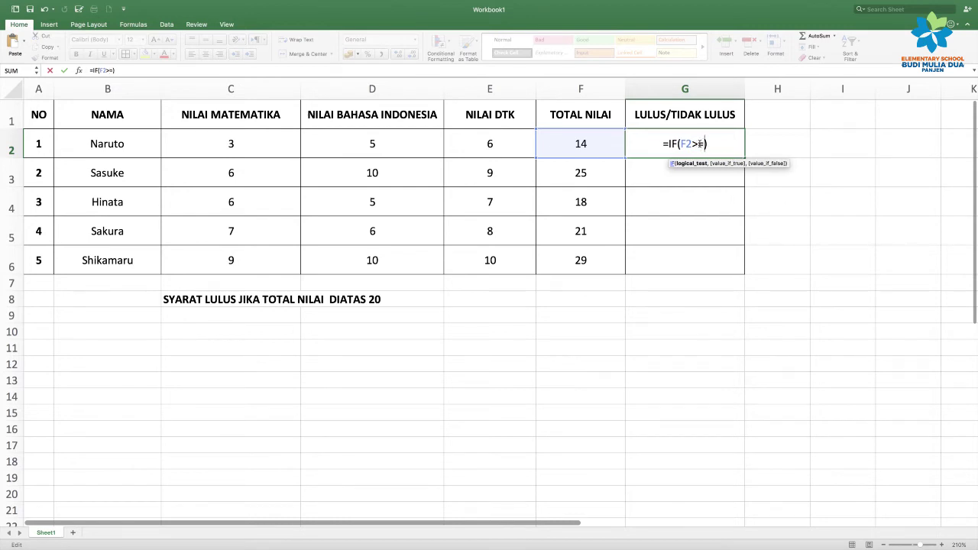
# Add the threshold 20 after >= and settle on a comma as the argument separator
pyautogui.click(697, 144)
pyautogui.write('20')
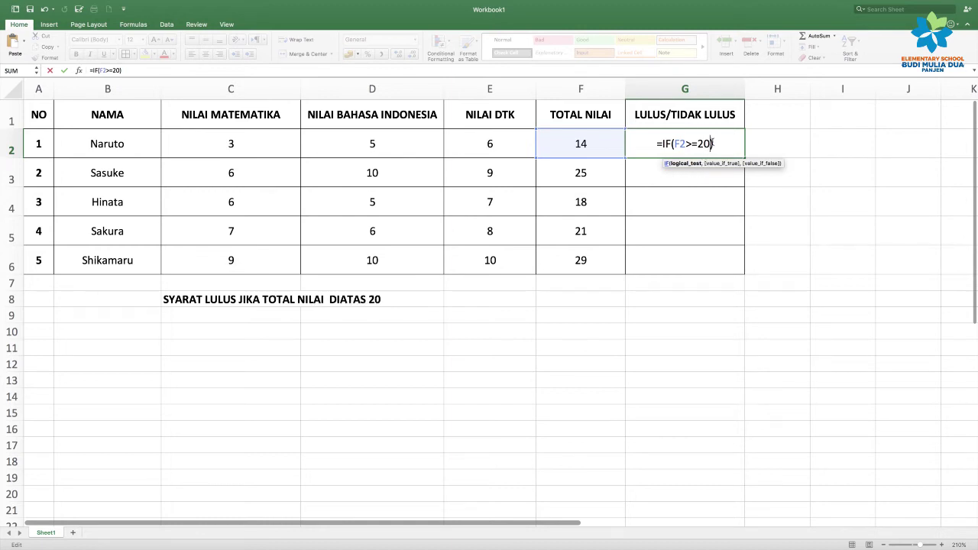
pyautogui.click(712, 144)
pyautogui.write(',')
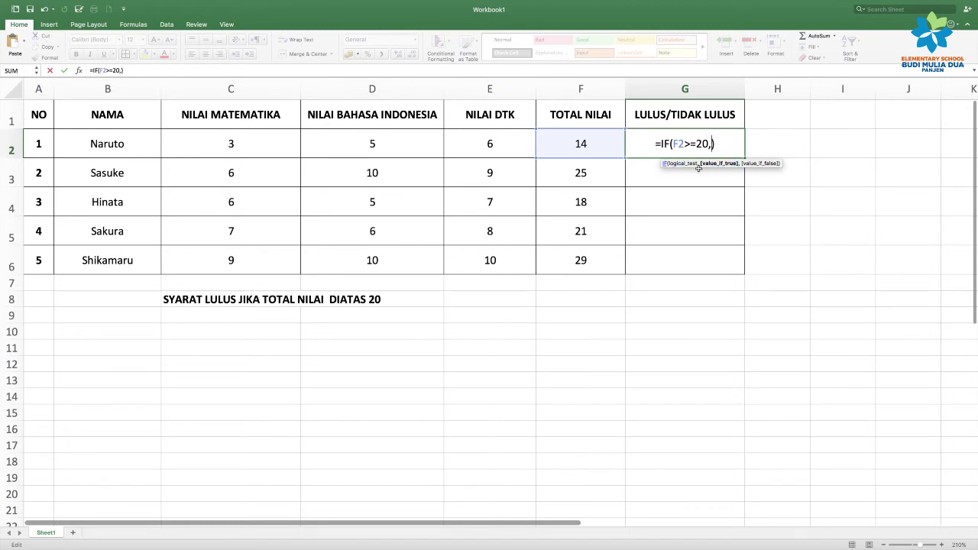
pyautogui.press('BackSpace')
pyautogui.write(':')
pyautogui.press('BackSpace')
pyautogui.write(';')
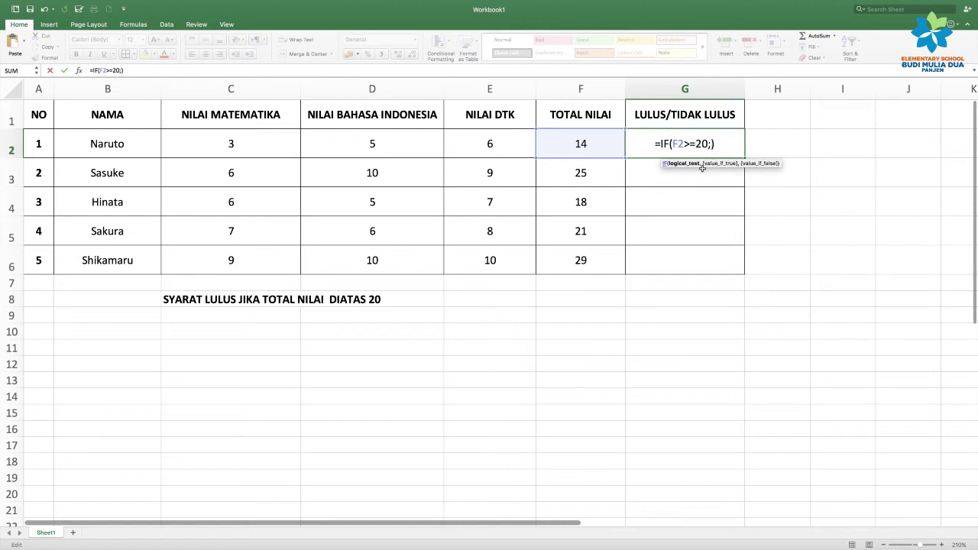
pyautogui.press('BackSpace')
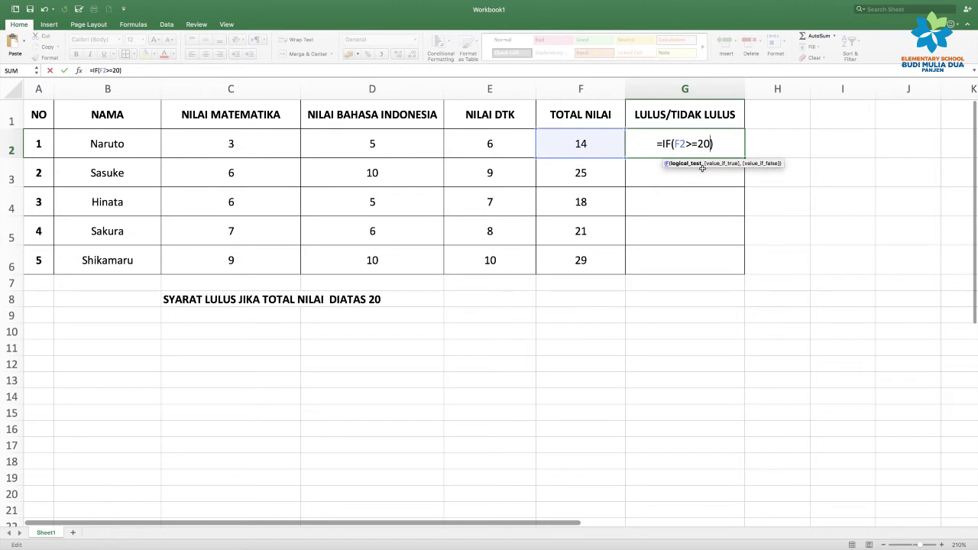
pyautogui.write(',')
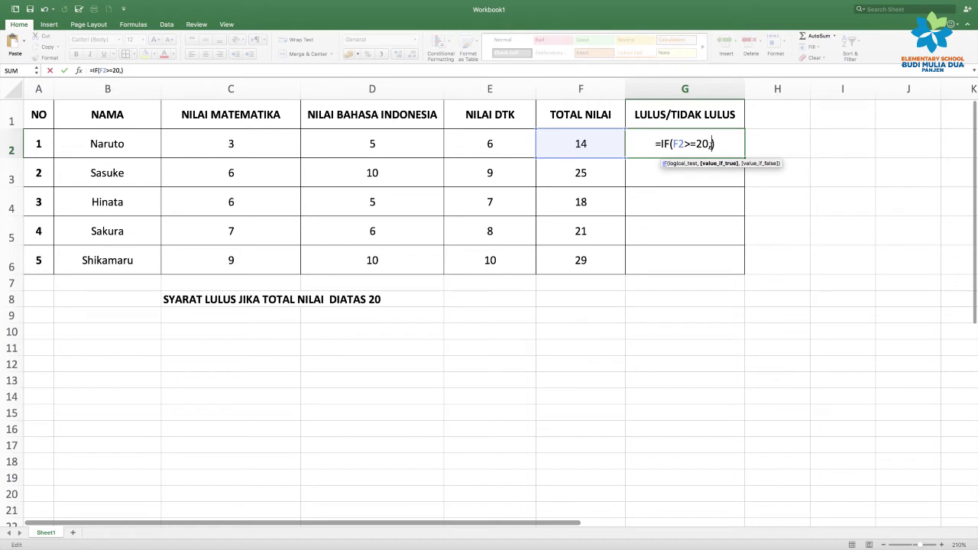
# Add "LULUS" as the true result, followed by a comma for the next argument
pyautogui.write('"')
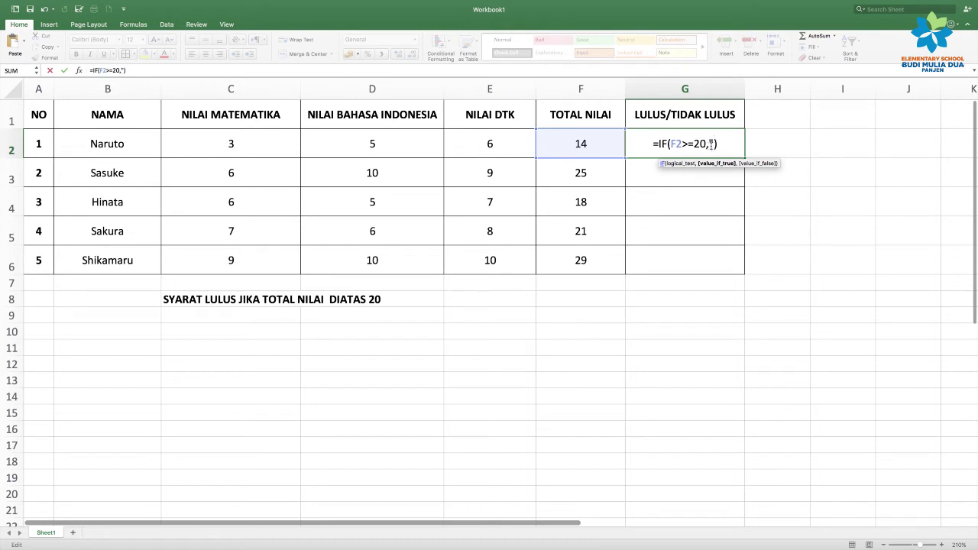
pyautogui.click(711, 143)
pyautogui.doubleClick(711, 144)
pyautogui.click(711, 143)
pyautogui.write('LULUS')
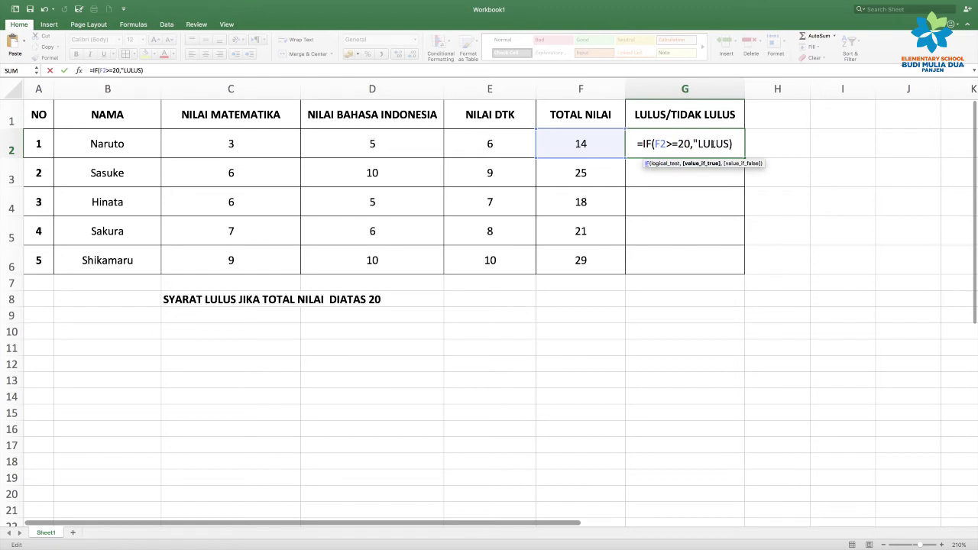
pyautogui.write('"')
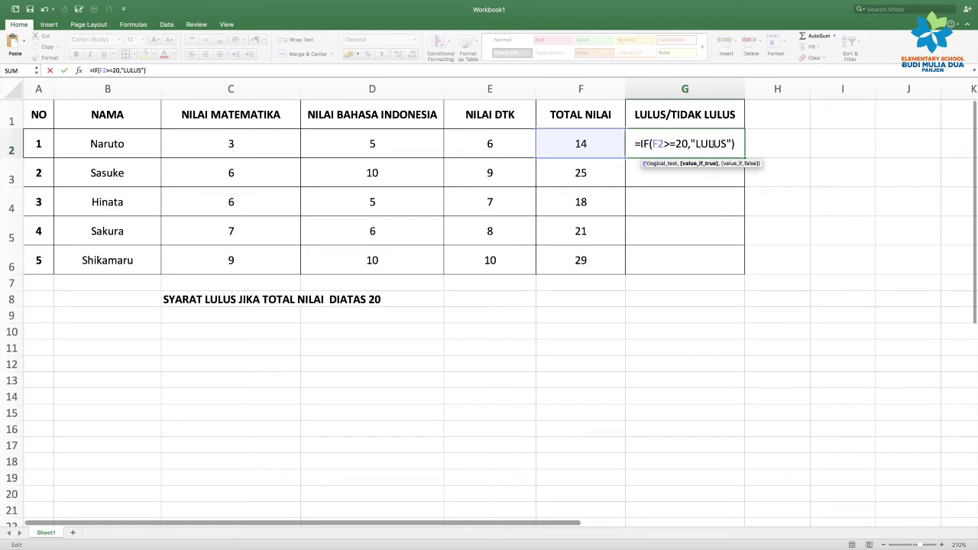
pyautogui.write(',')
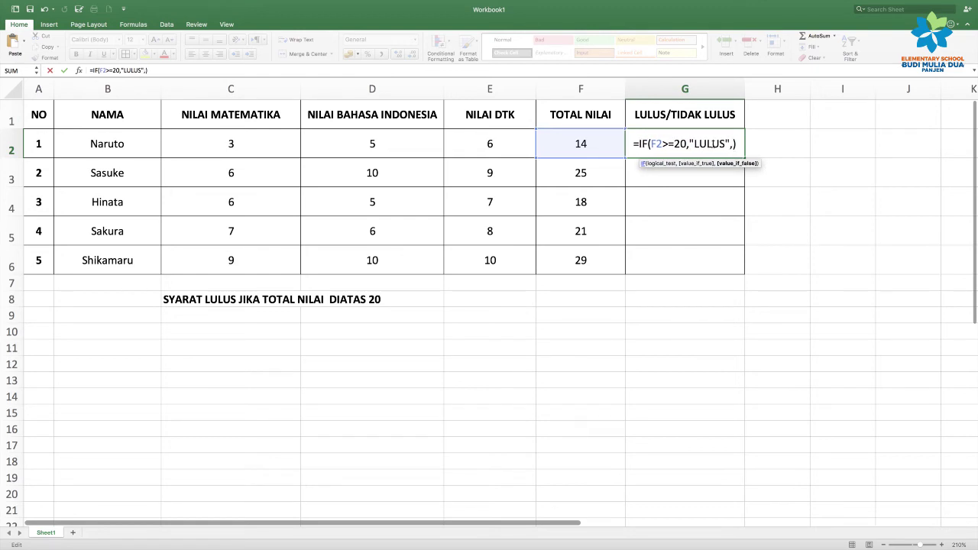
pyautogui.moveTo(728, 143); pyautogui.dragTo(692, 143)
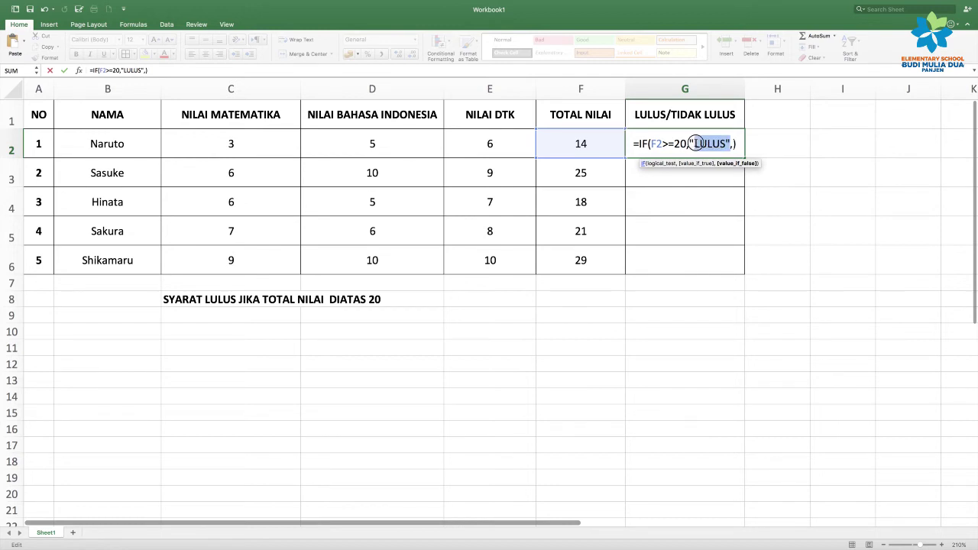
pyautogui.click(694, 143)
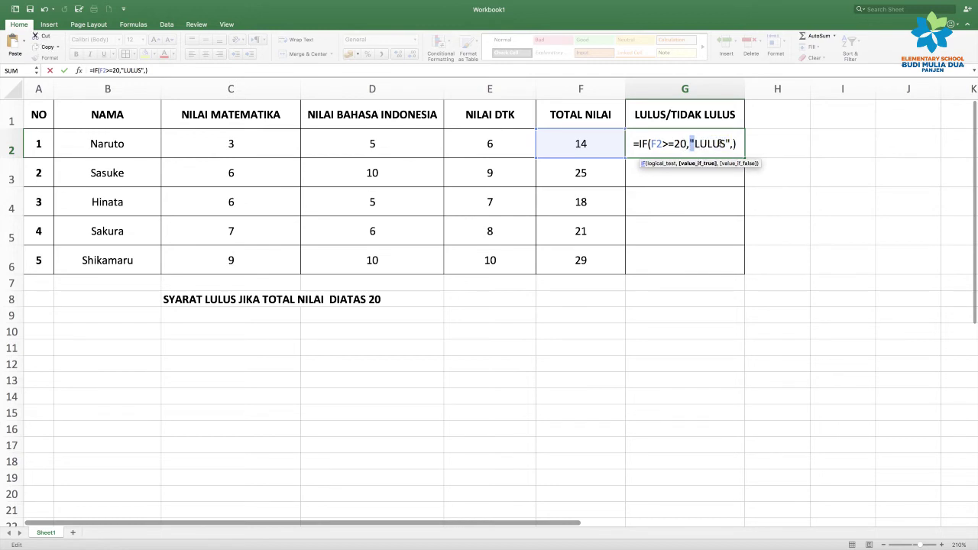
pyautogui.doubleClick(725, 143)
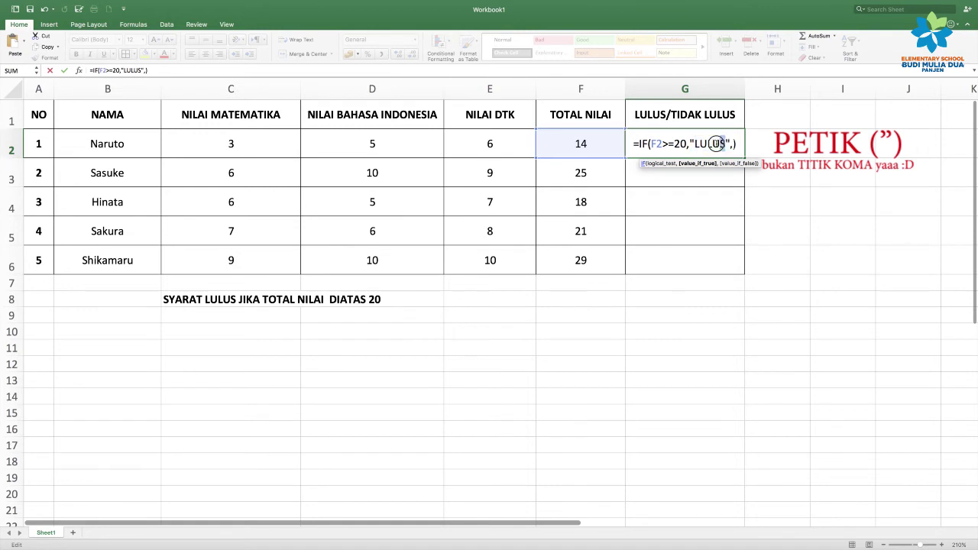
pyautogui.click(689, 143)
pyautogui.click(734, 144)
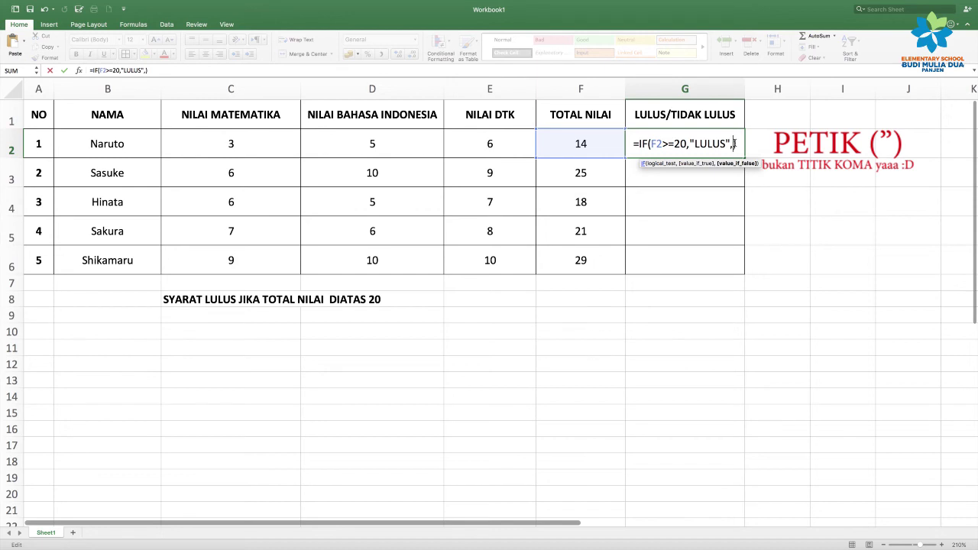
# Add "TIDAK LULUS" as the false result and commit =IF(F2>=20,"LULUS","TIDAK LULUS")
pyautogui.write('"')
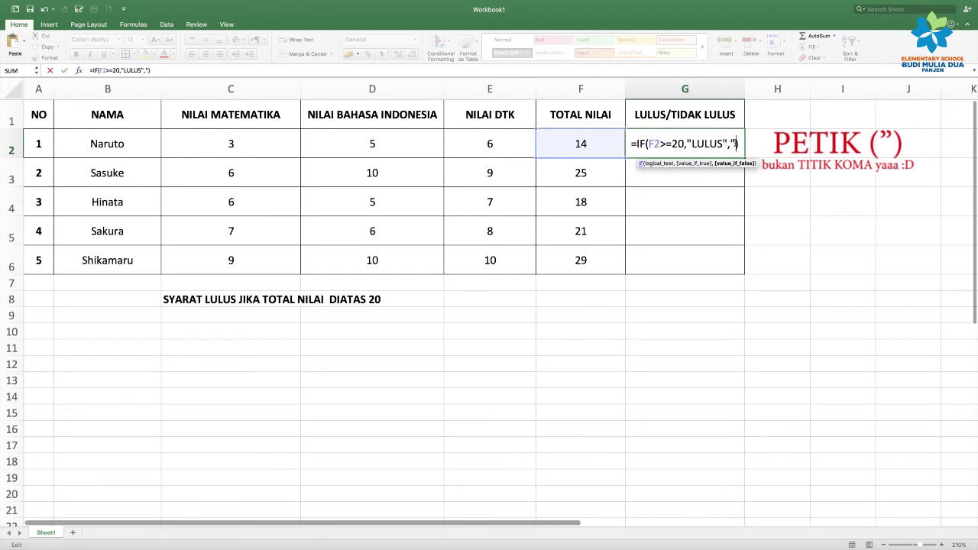
pyautogui.write('TIDAK ')
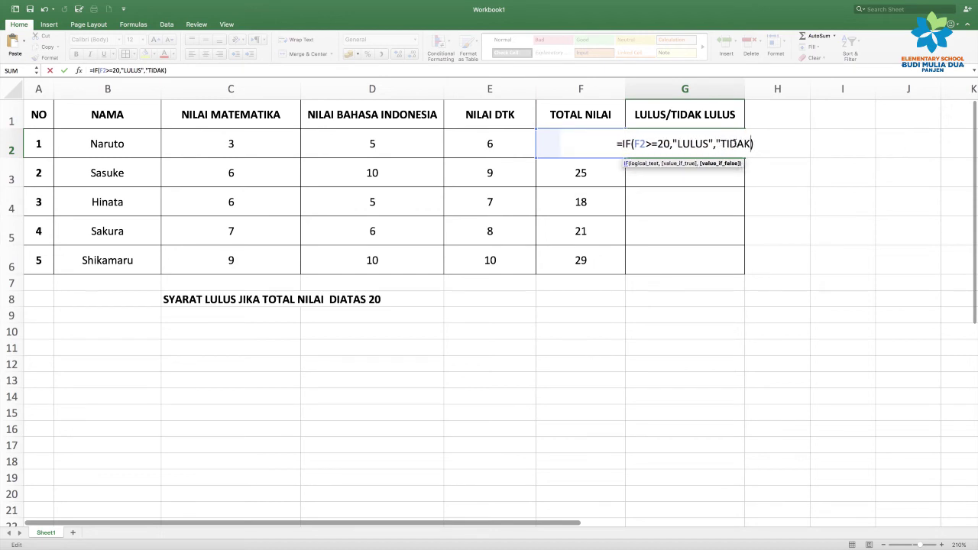
pyautogui.write('LULUS')
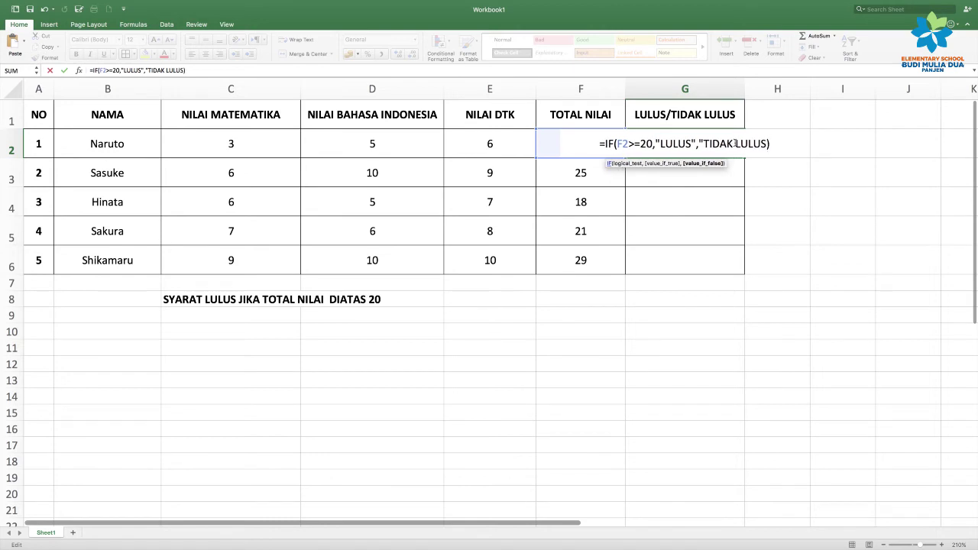
pyautogui.write('"')
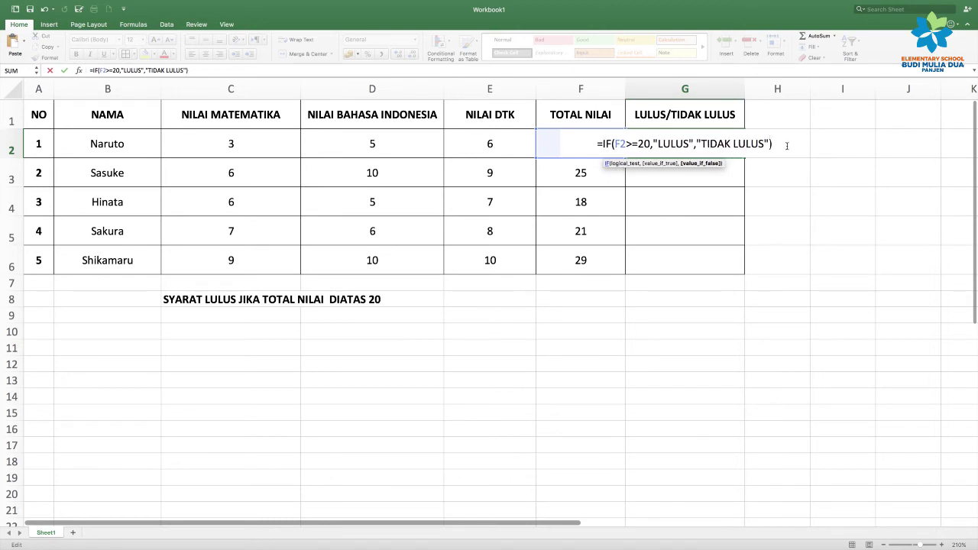
pyautogui.click(769, 145)
pyautogui.moveTo(603, 145); pyautogui.dragTo(755, 145)
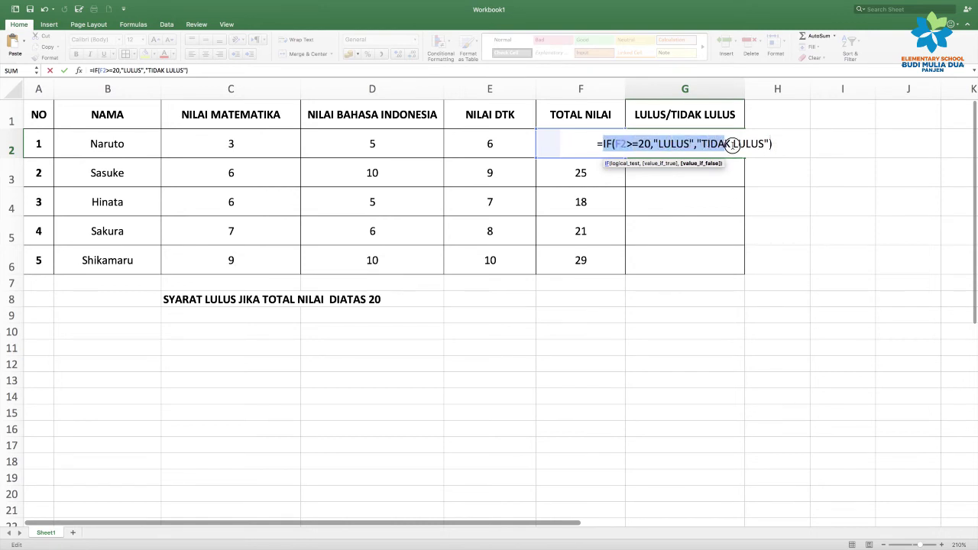
pyautogui.click(767, 145)
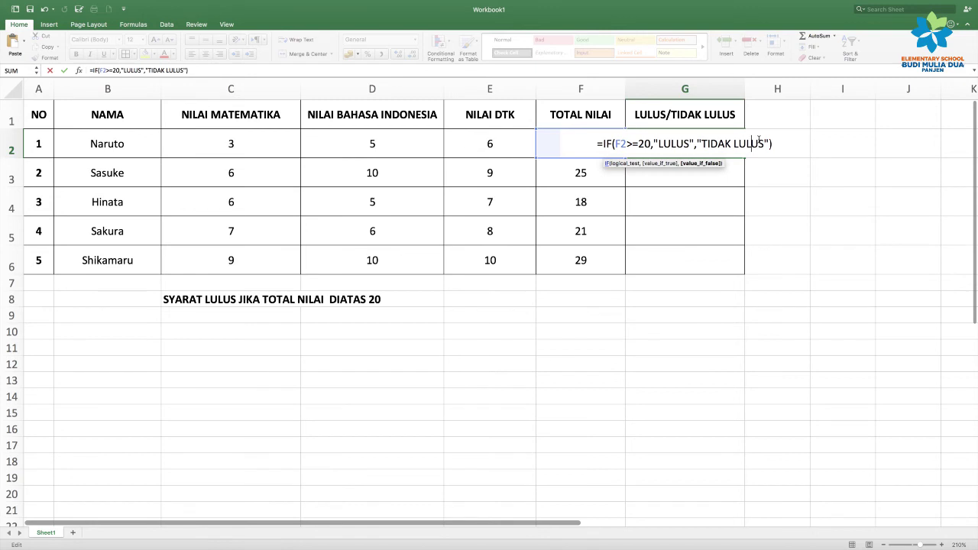
pyautogui.press('Return')
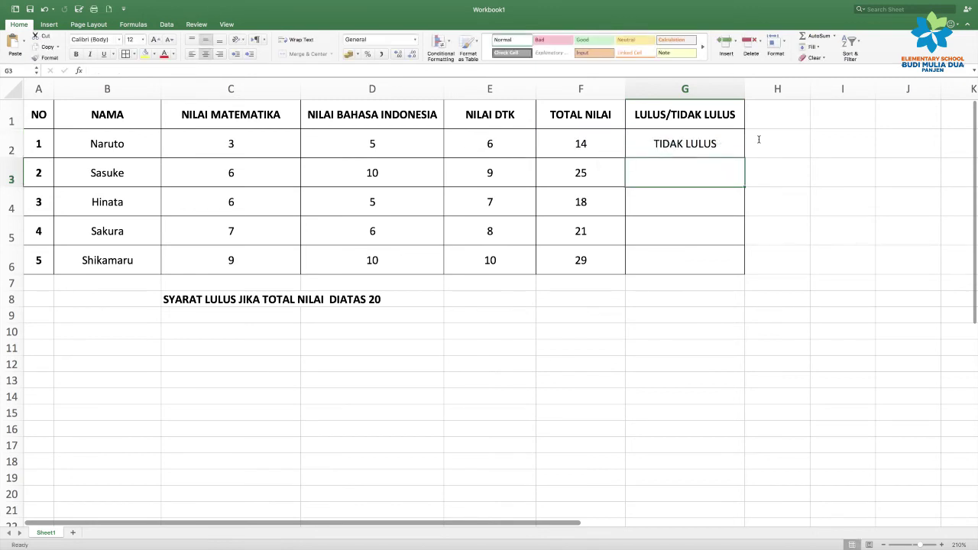
# Check G2's IF formula showing TIDAK LULUS, then select G3
pyautogui.click(723, 144)
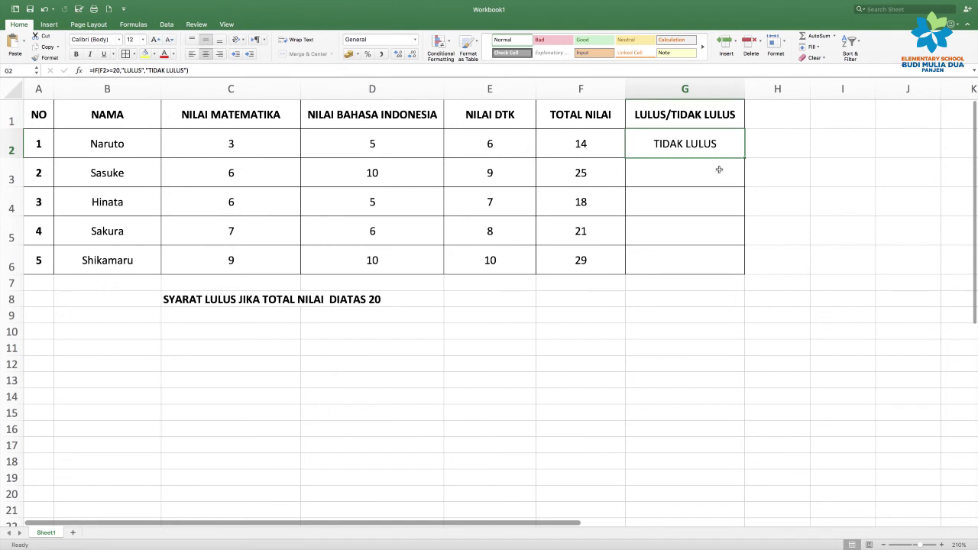
pyautogui.click(679, 178)
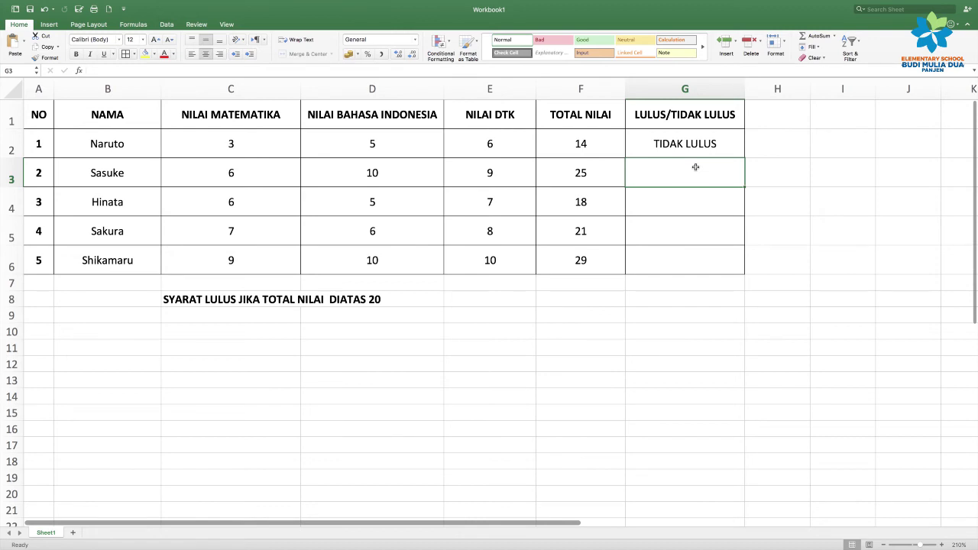
# Enter =IF(F3>=20,"LULUS","TIDAK LULUS") in G3 and fill it down to G6
pyautogui.write('=')
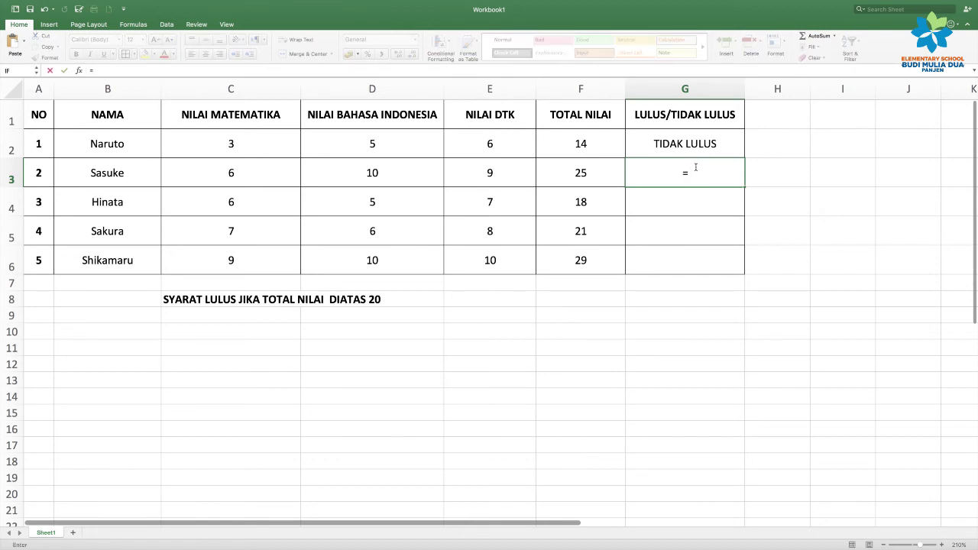
pyautogui.write('IF')
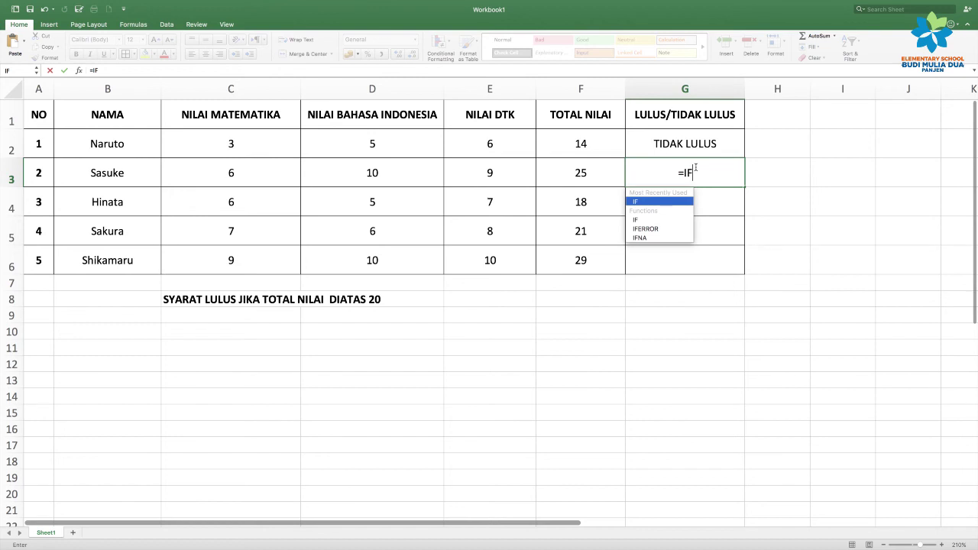
pyautogui.press('Tab')
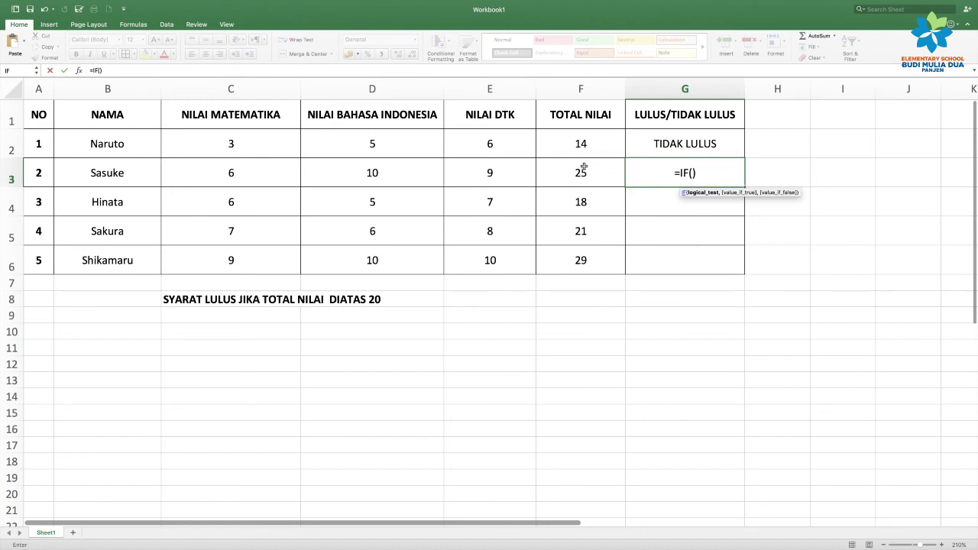
pyautogui.click(581, 174)
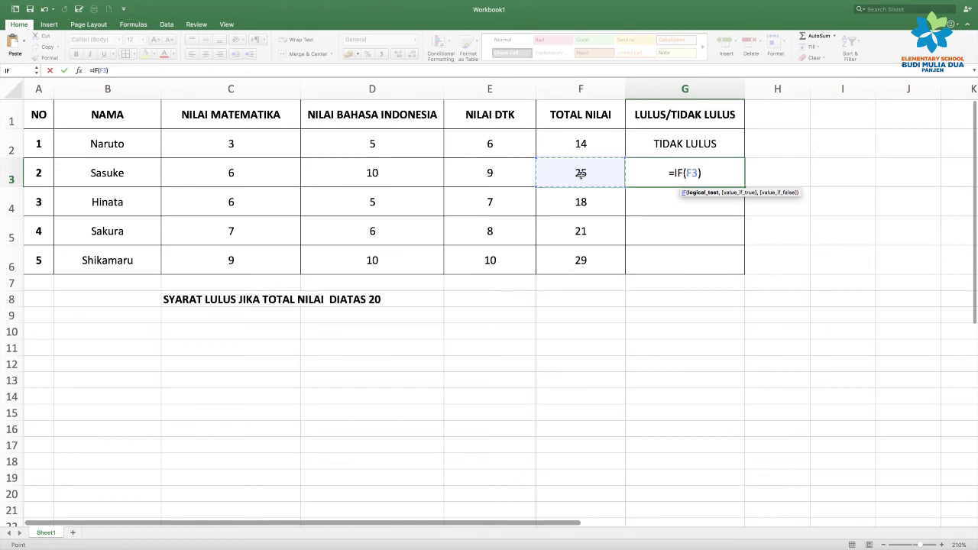
pyautogui.write('>')
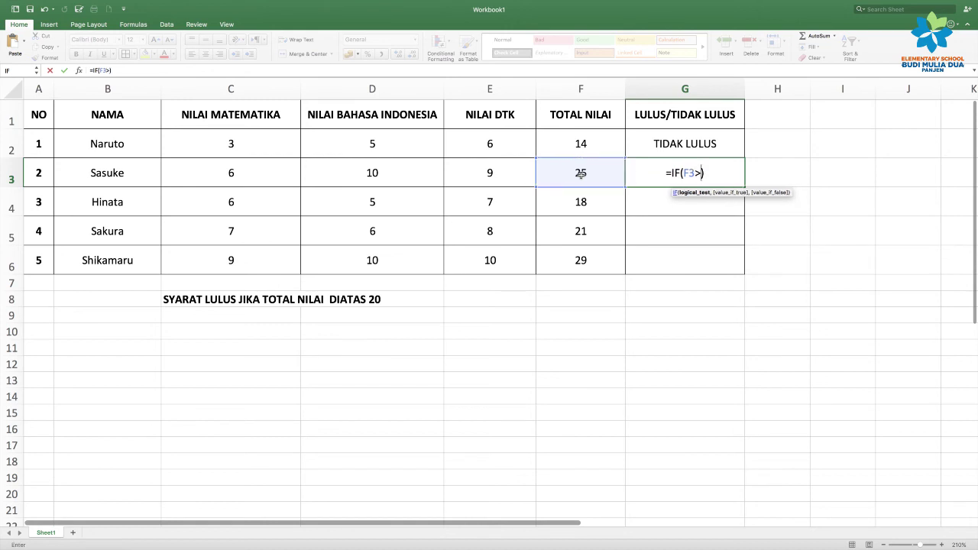
pyautogui.write('=20,')
pyautogui.press('BackSpace')
pyautogui.write(',')
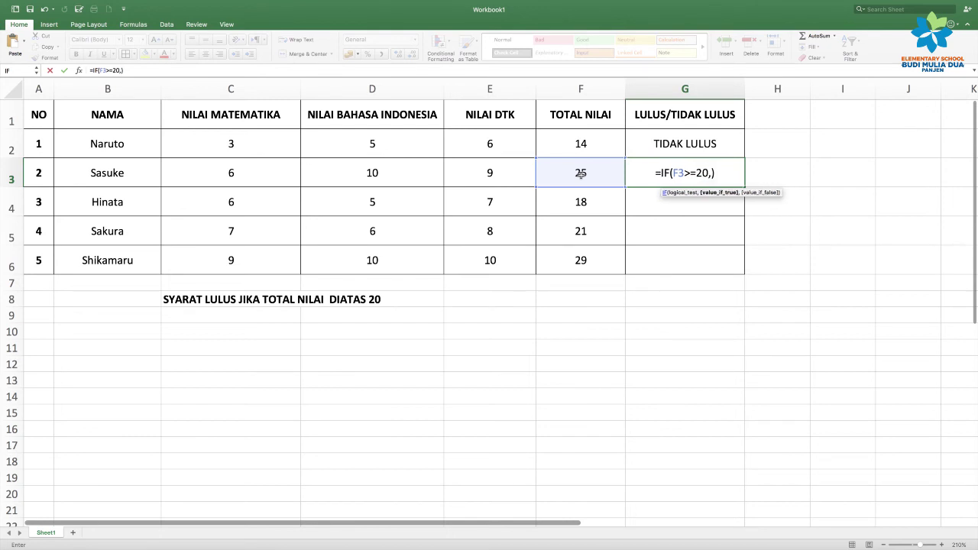
pyautogui.write('"')
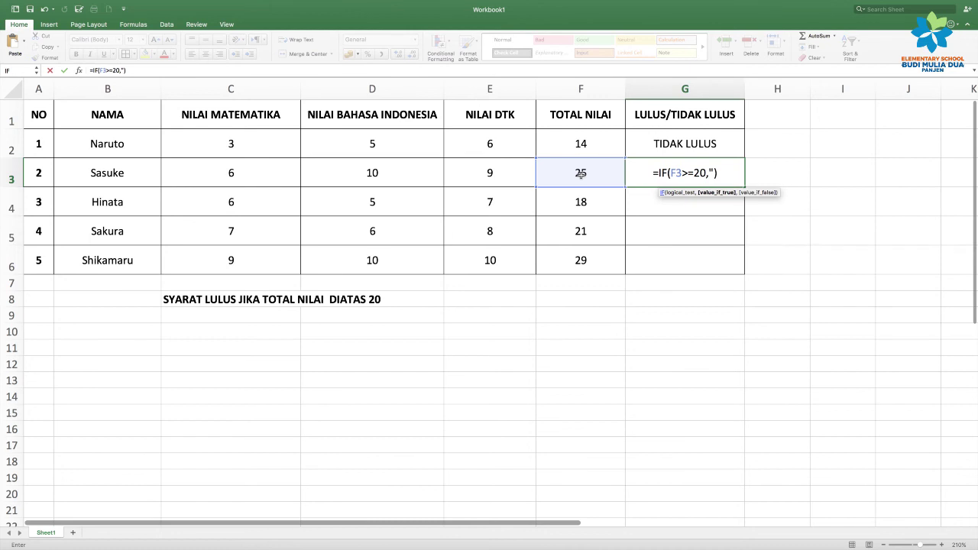
pyautogui.write('LULUS')
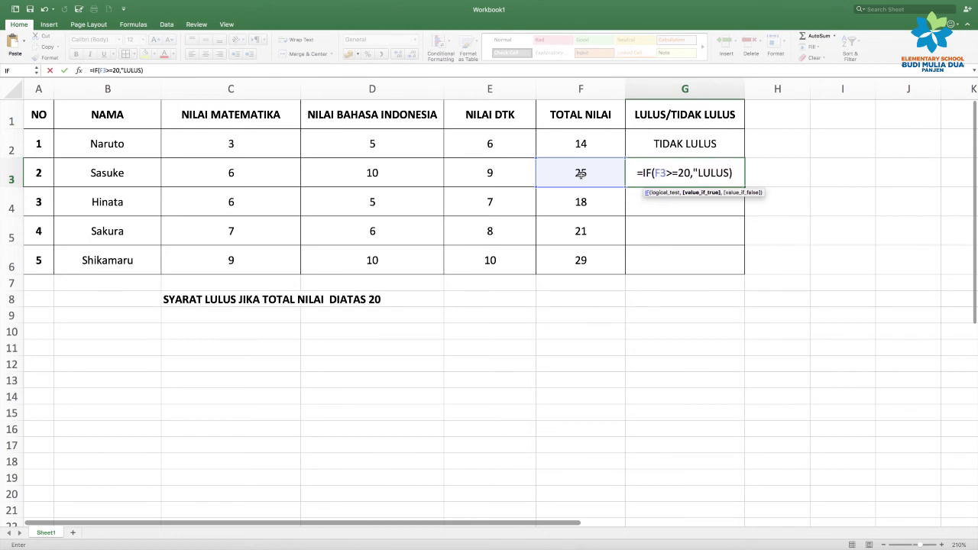
pyautogui.write('",')
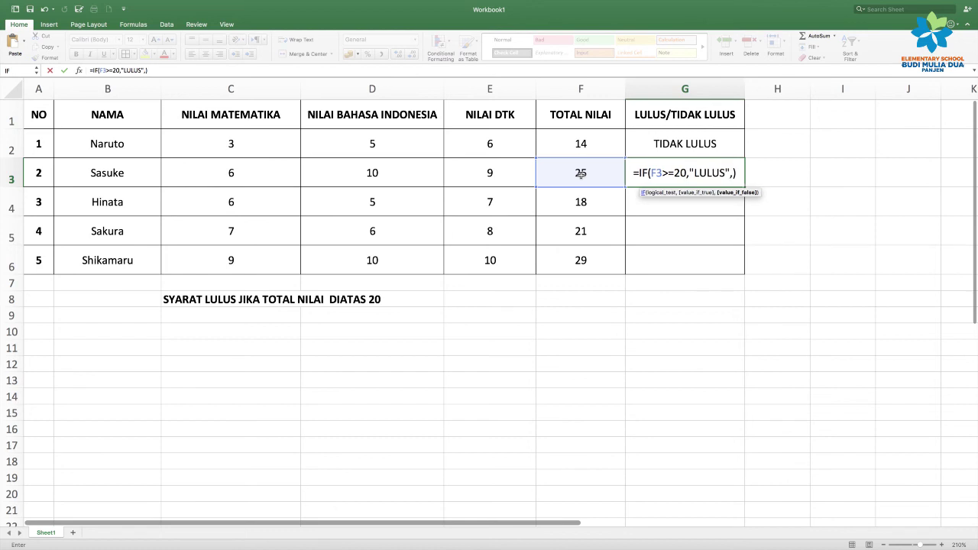
pyautogui.write('"TIDAK LULUS"')
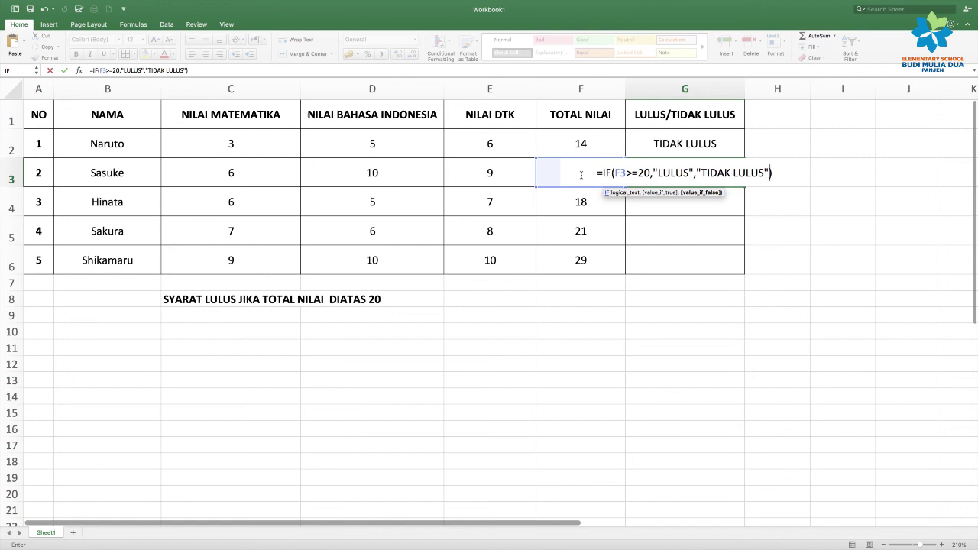
pyautogui.press('Return')
pyautogui.moveTo(744, 186); pyautogui.dragTo(732, 262)
pyautogui.click(755, 172)
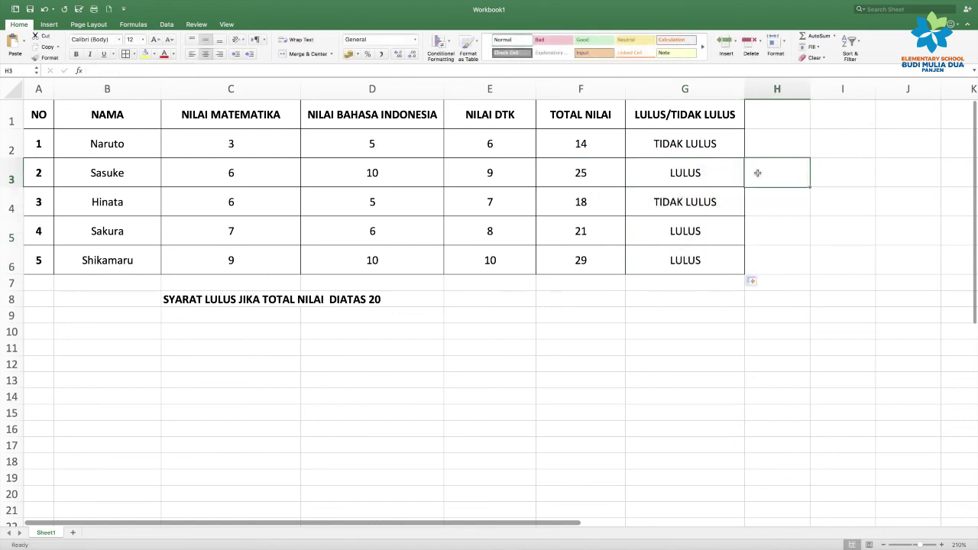
pyautogui.click(703, 154)
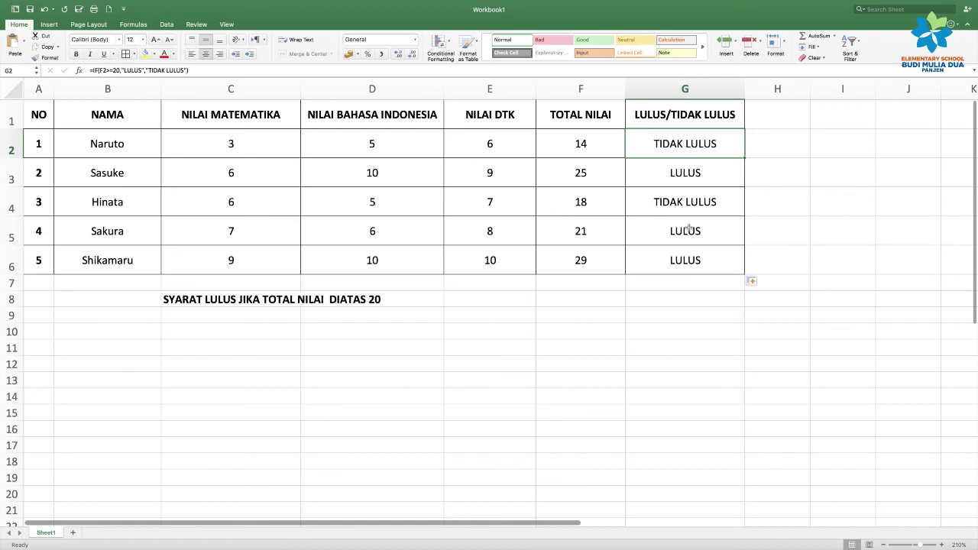
pyautogui.click(697, 200)
pyautogui.click(689, 228)
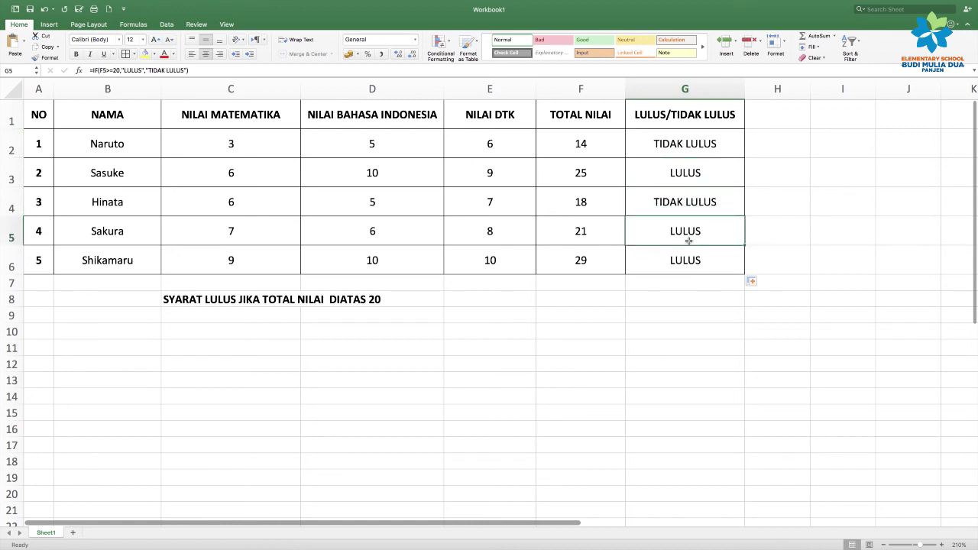
pyautogui.click(691, 260)
pyautogui.moveTo(695, 259); pyautogui.dragTo(694, 147)
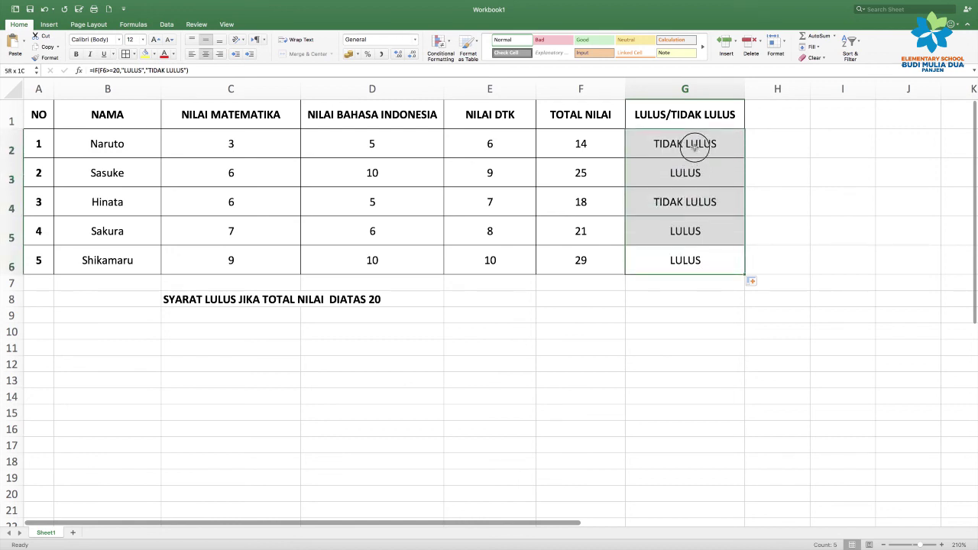
# Apply bold and italic to the G2:G6 pass/fail results with Ctrl+B and Ctrl+I
pyautogui.hotkey('ctrl', 'b')
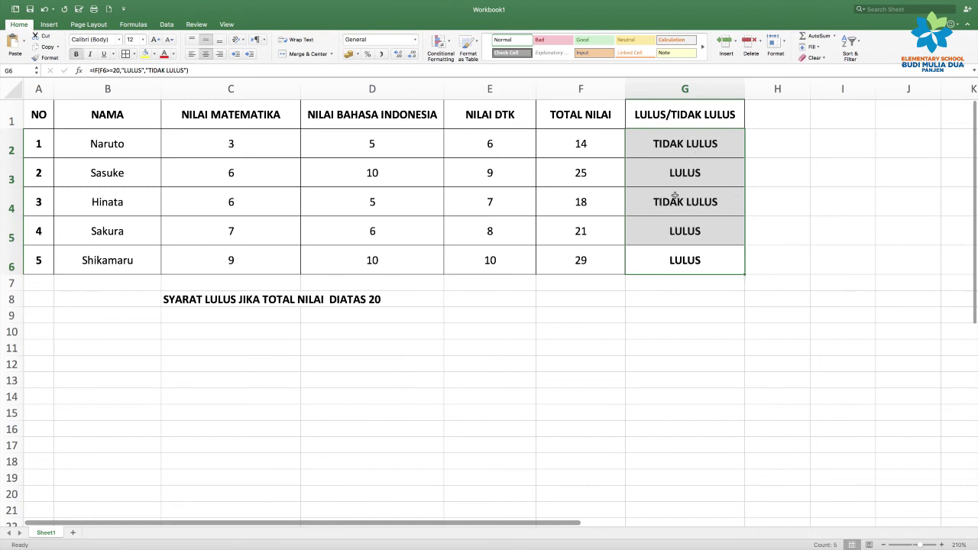
pyautogui.hotkey('ctrl', 'i')
pyautogui.click(702, 248)
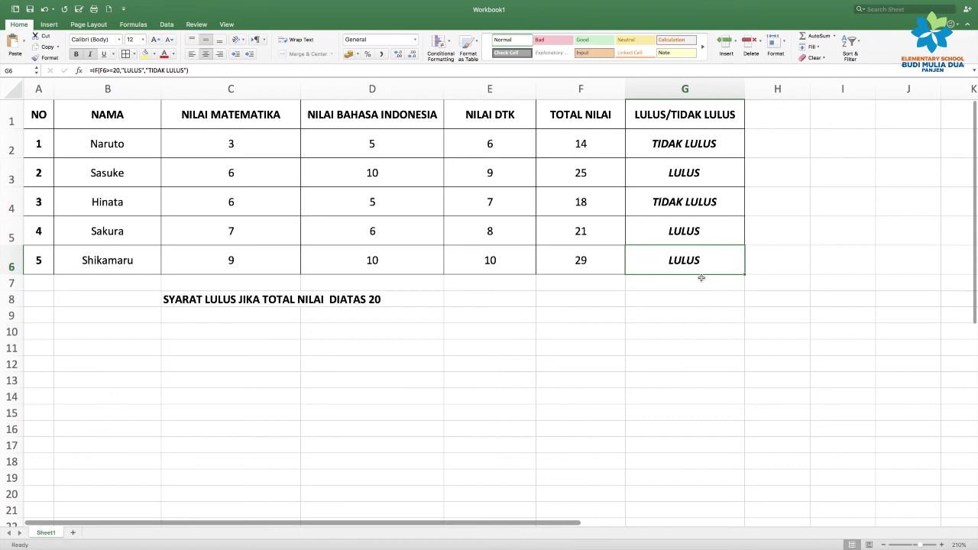